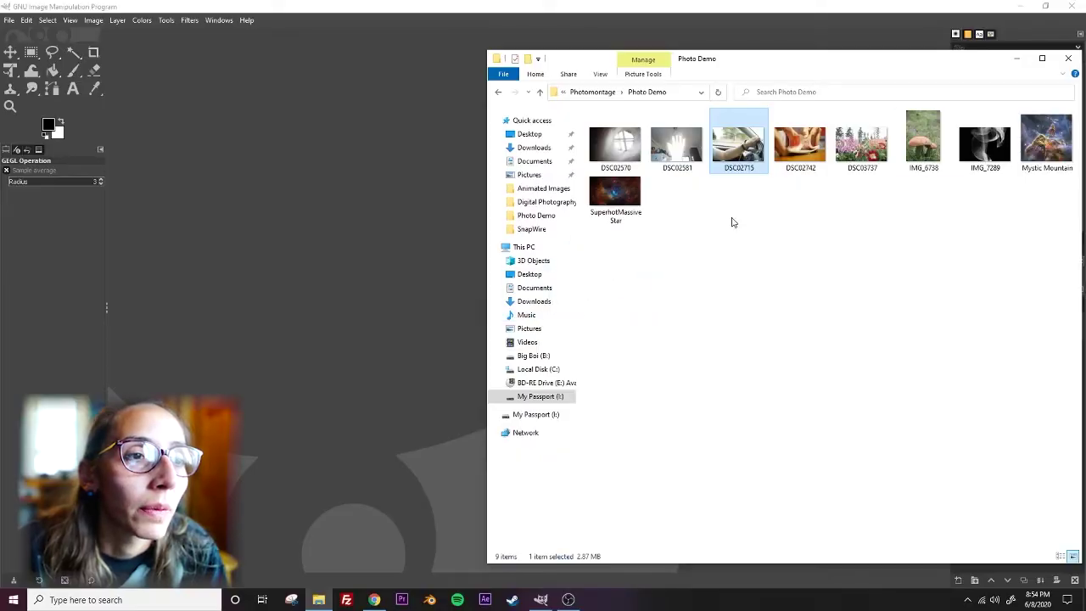
Open the SuperhotMassiveStar image from the Photo Demo folder in GIMP.
click(617, 193)
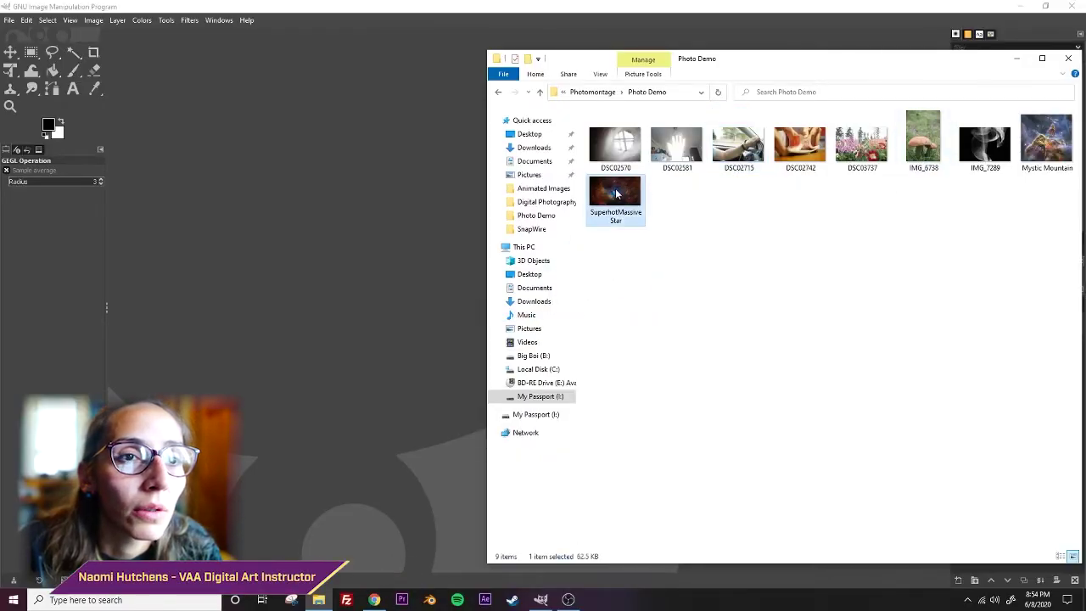
drag(616, 194, 332, 303)
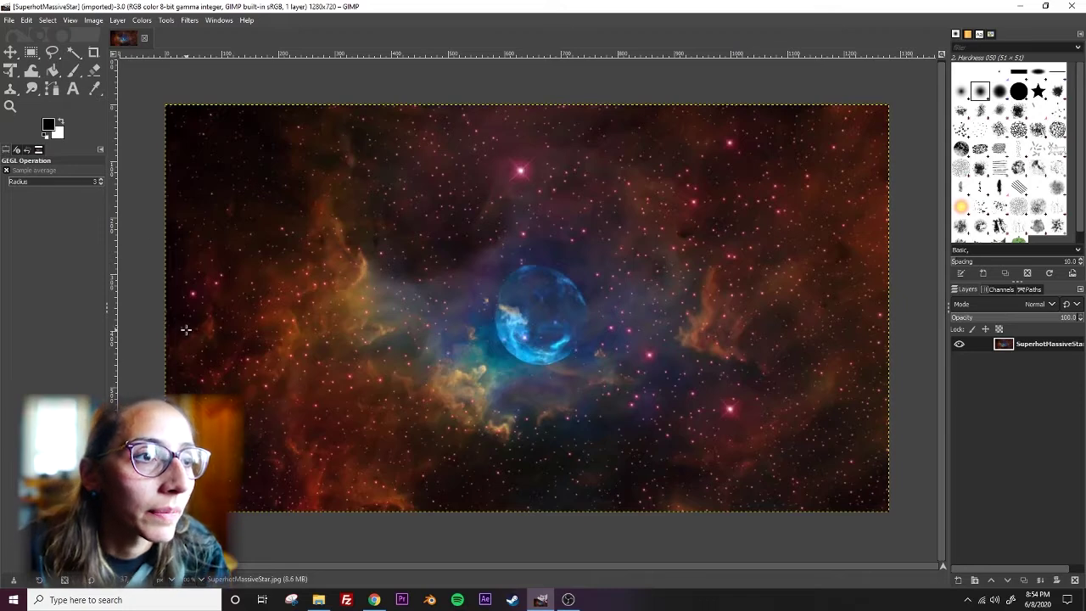
Recolor the nebula image with Hue-Chroma, setting hue to -50.23, chroma to 25.58 and lightness to 0.58.
click(141, 20)
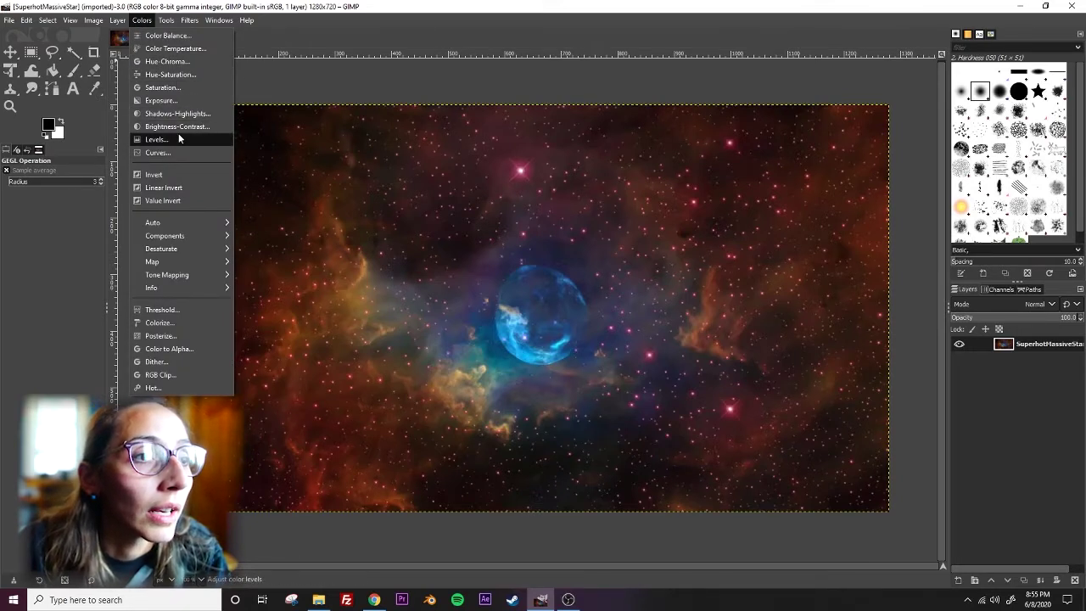
click(168, 61)
drag(351, 91, 690, 58)
click(746, 128)
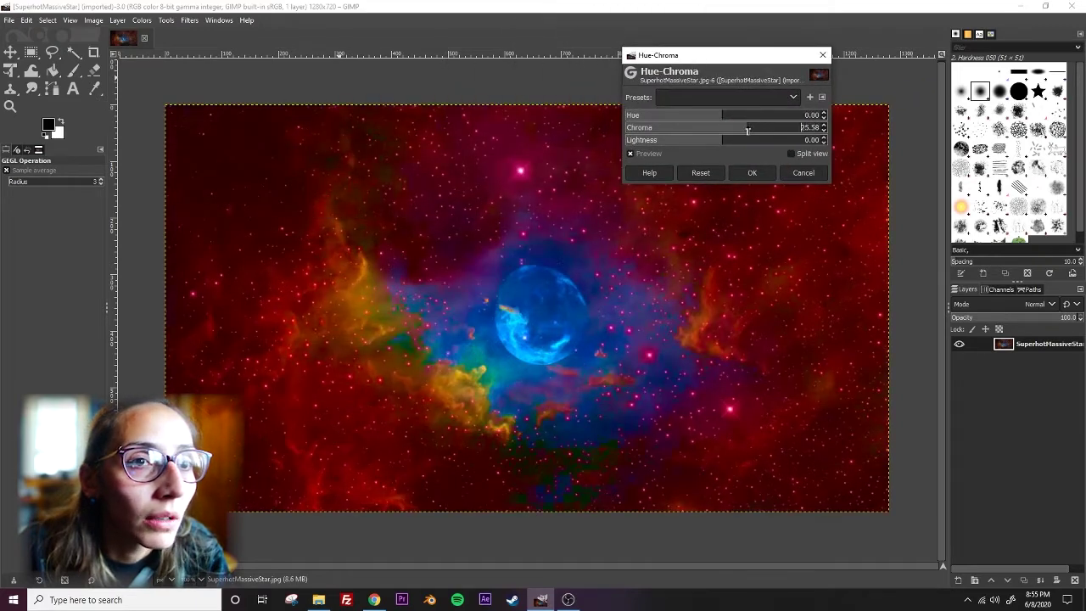
drag(721, 116, 721, 145)
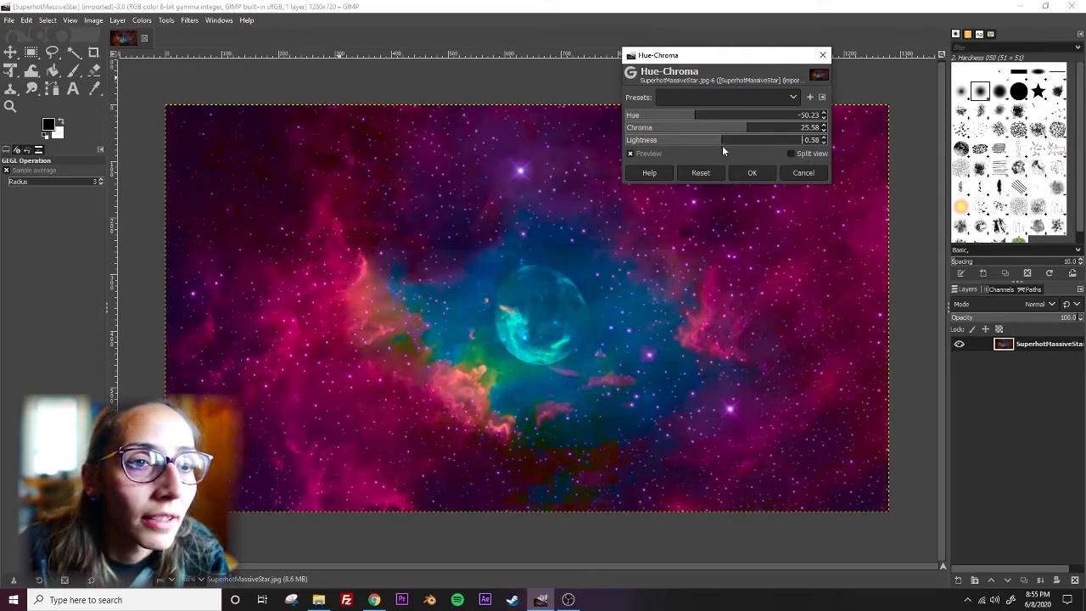
click(744, 173)
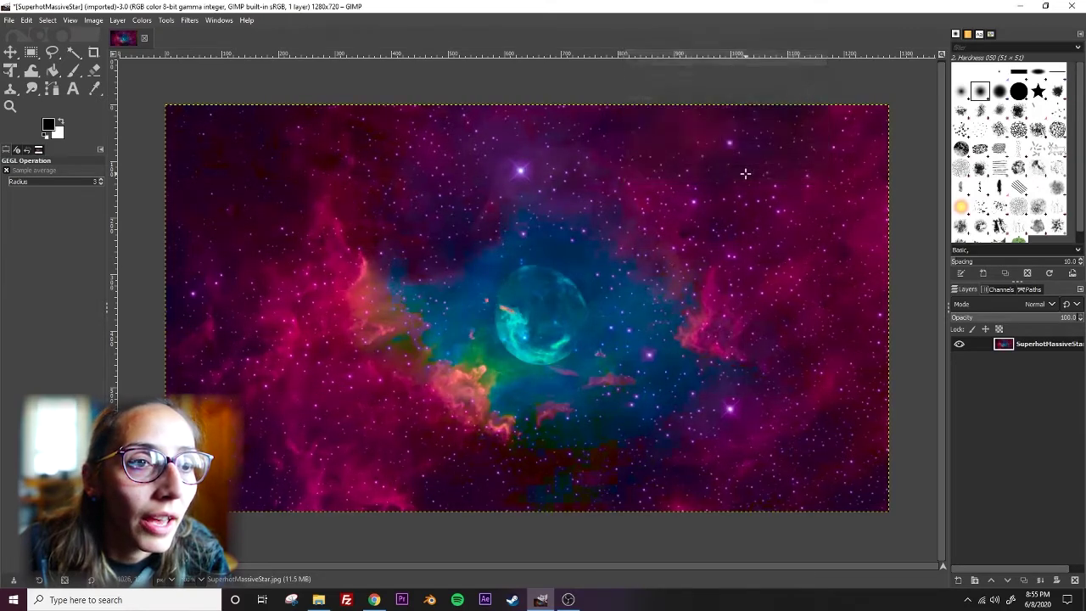
Add the DSC02715 photo from the Photo Demo folder as a new layer above the nebula.
click(318, 599)
drag(750, 144, 343, 379)
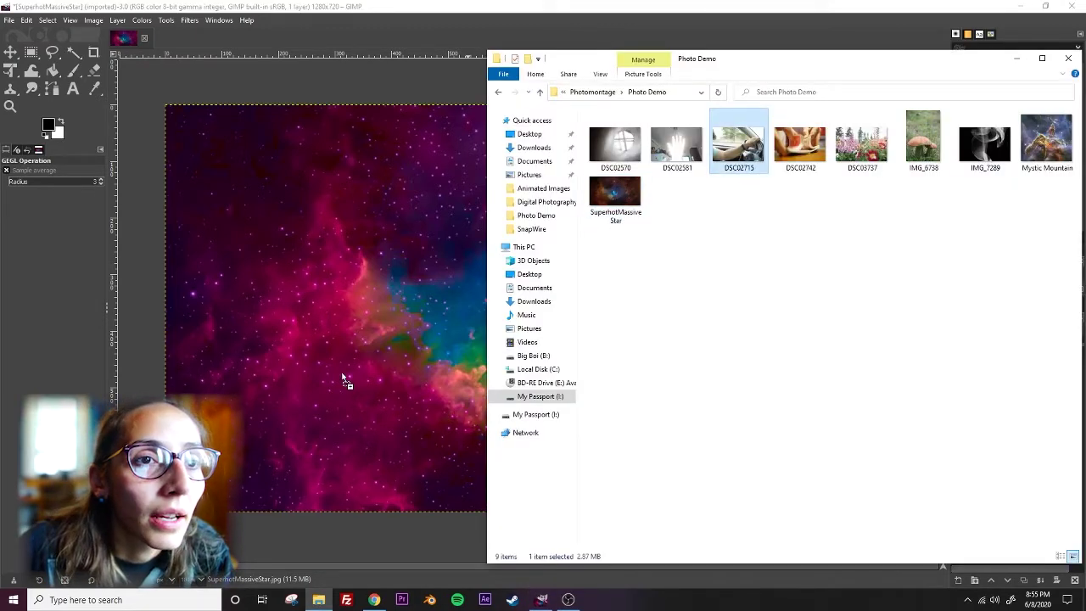
click(379, 15)
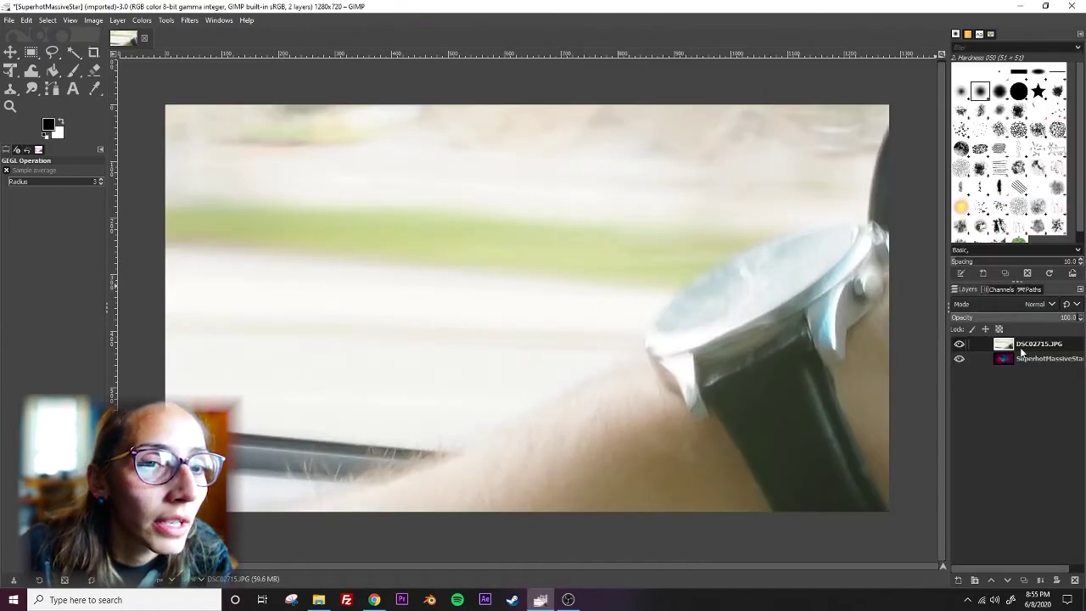
Scale the driving photo layer down proportionally to about 30% with Unified Transform and position it over the nebula canvas.
key(shift+t)
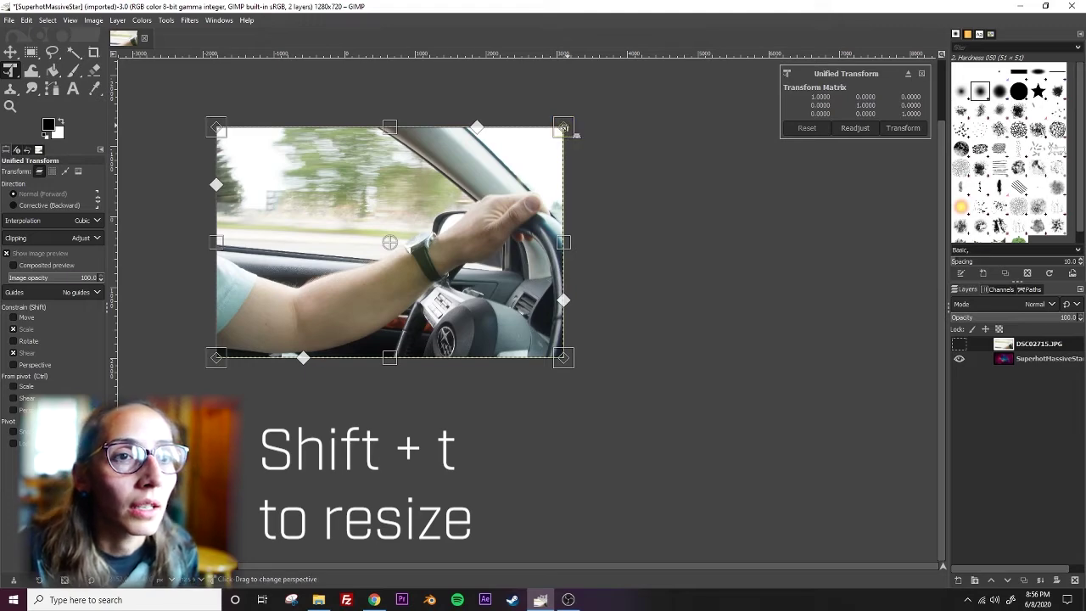
drag(563, 127, 280, 225)
drag(285, 315, 401, 239)
scroll(401, 239, up, 4)
scroll(404, 333, up, 2)
scroll(402, 330, up, 2)
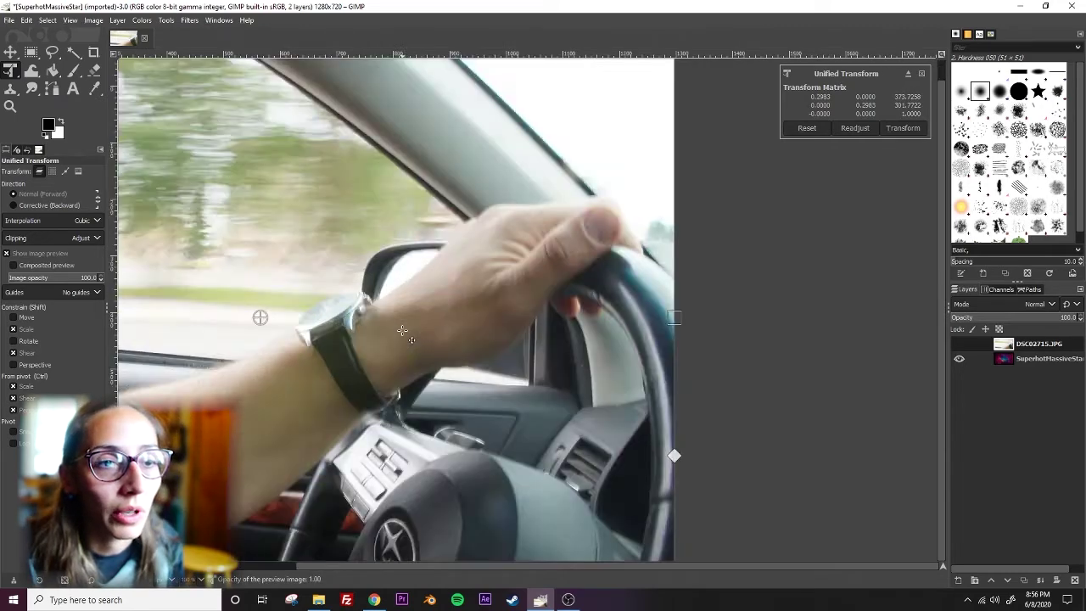
scroll(402, 331, down, 3)
scroll(402, 331, up, 2)
drag(402, 331, 610, 327)
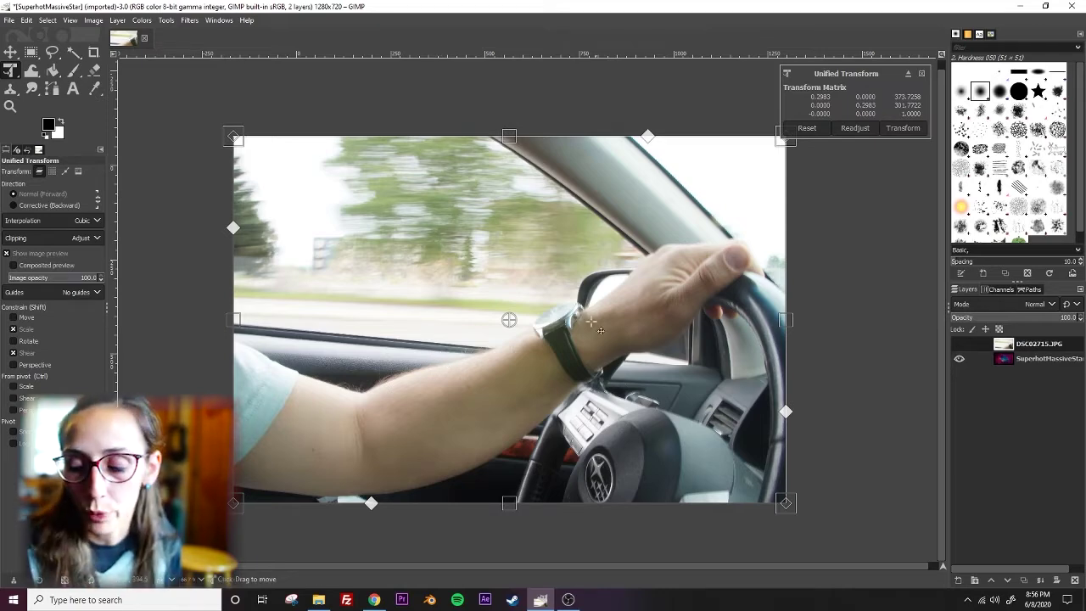
drag(536, 315, 485, 301)
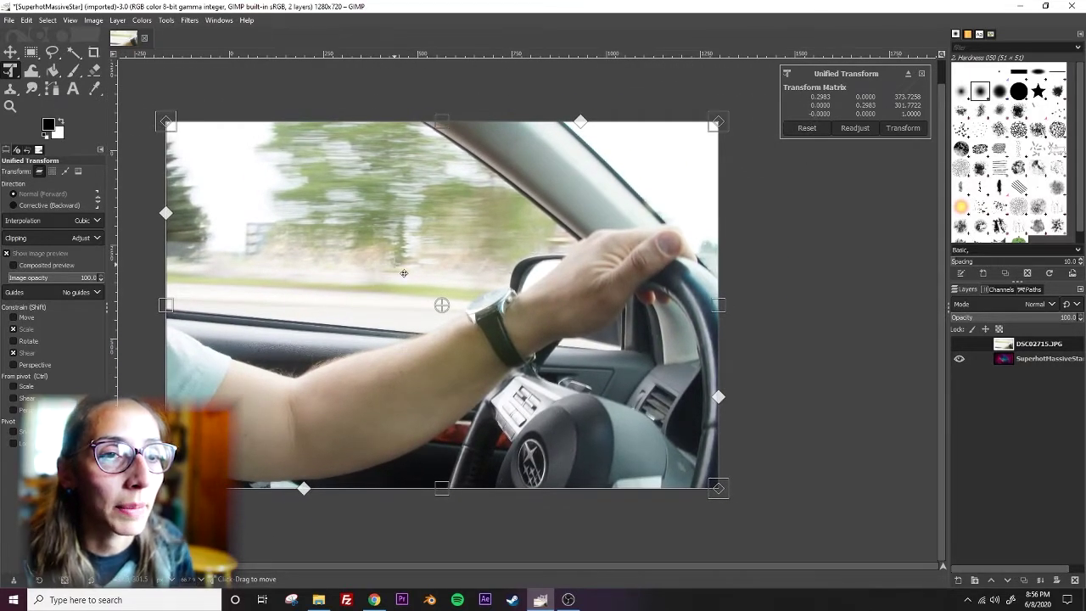
scroll(395, 261, up, 1)
scroll(395, 260, left, 3)
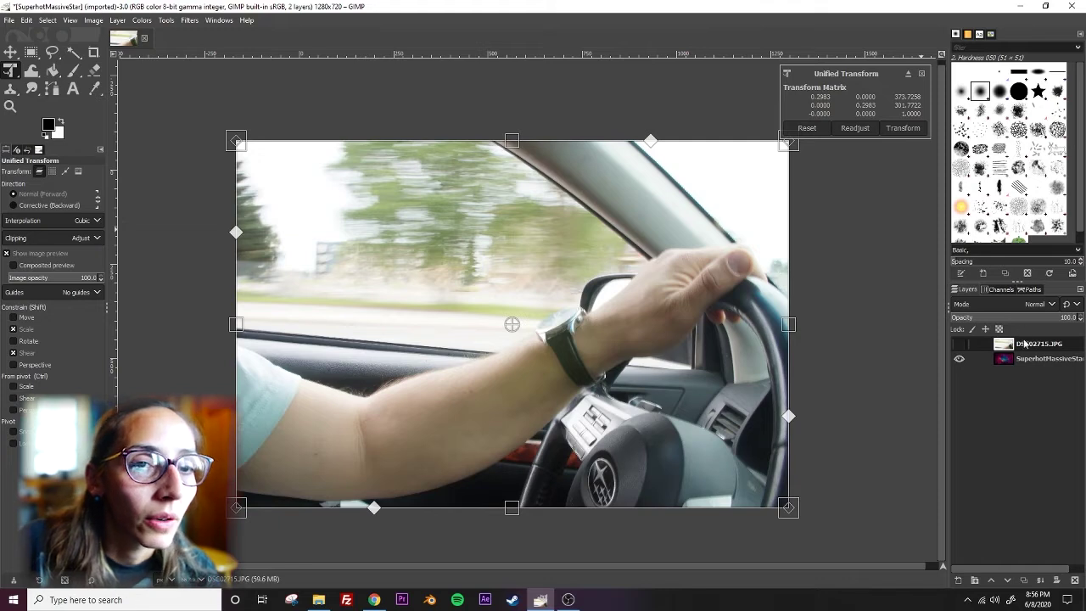
Add an alpha channel to the DSC02715 layer.
right_click(1027, 346)
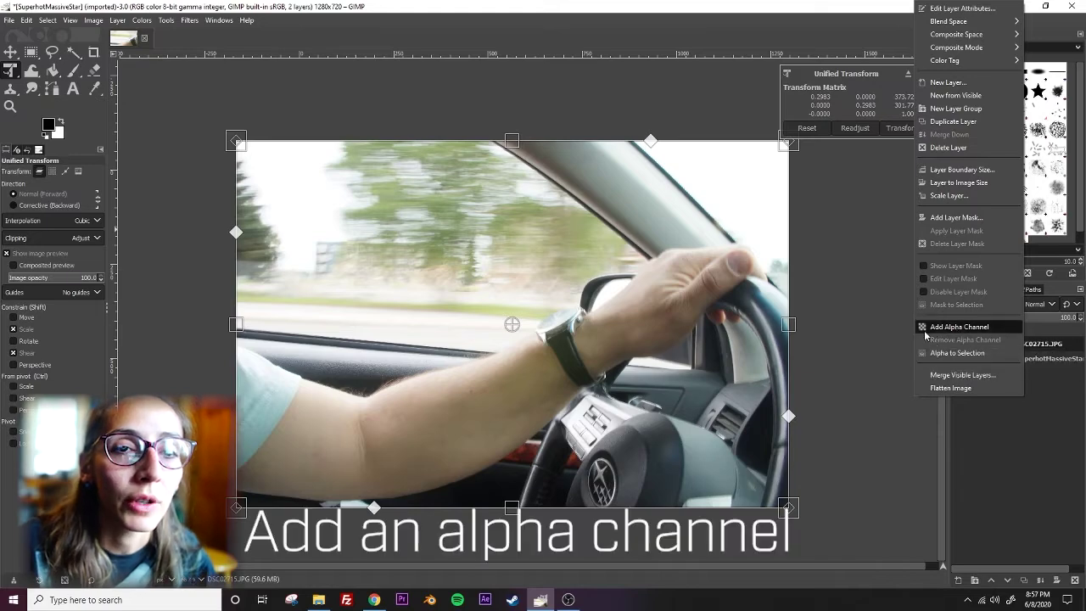
click(957, 329)
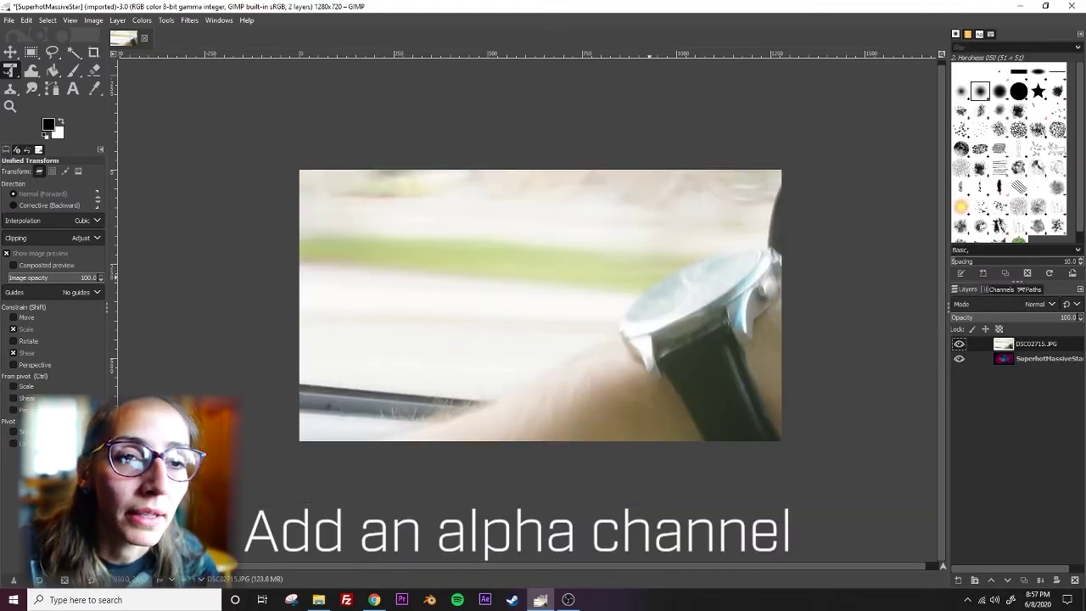
right_click(1037, 348)
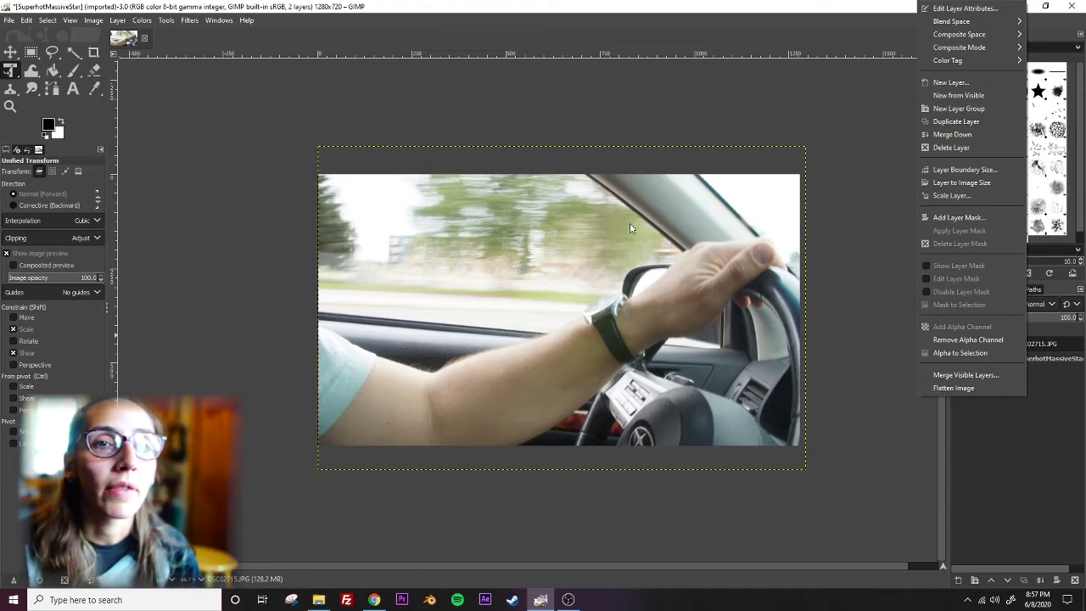
click(1042, 363)
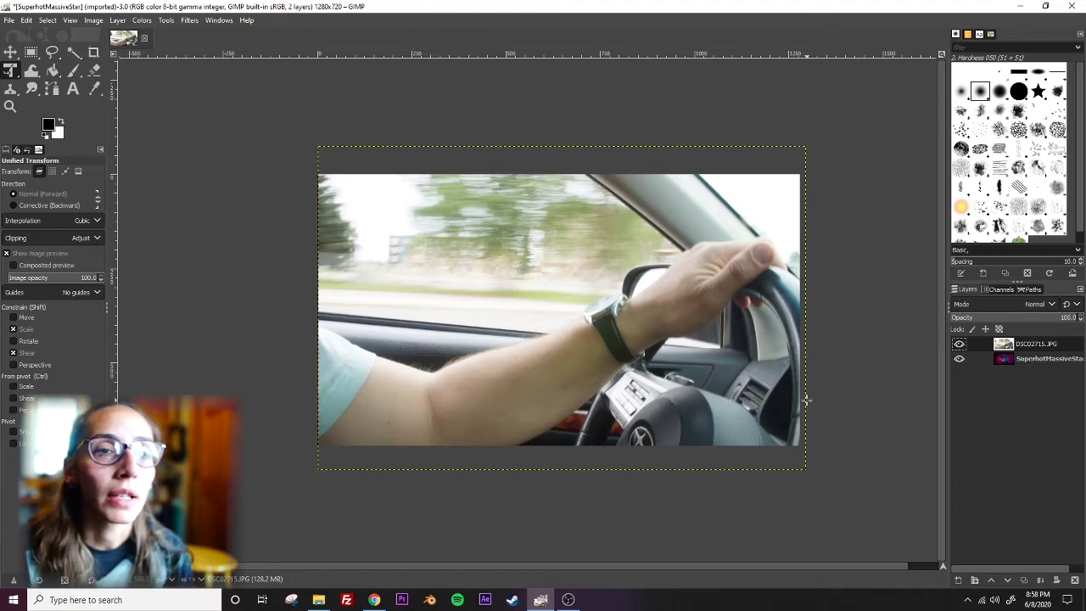
Outline the scenery in the car's side window with Free Select, delete it from the photo layer and clear the selection.
click(93, 73)
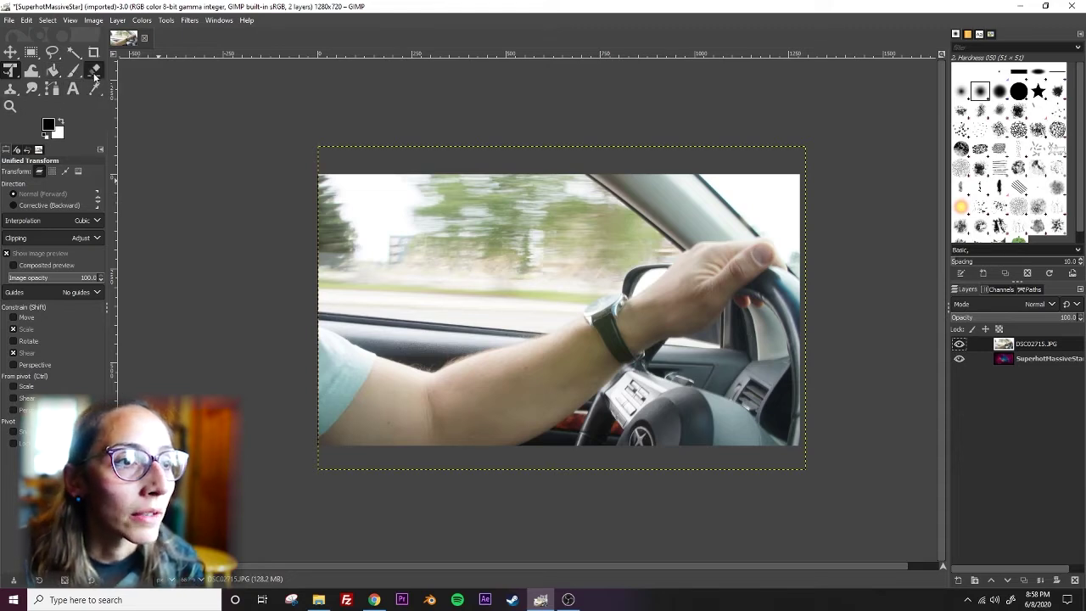
click(52, 56)
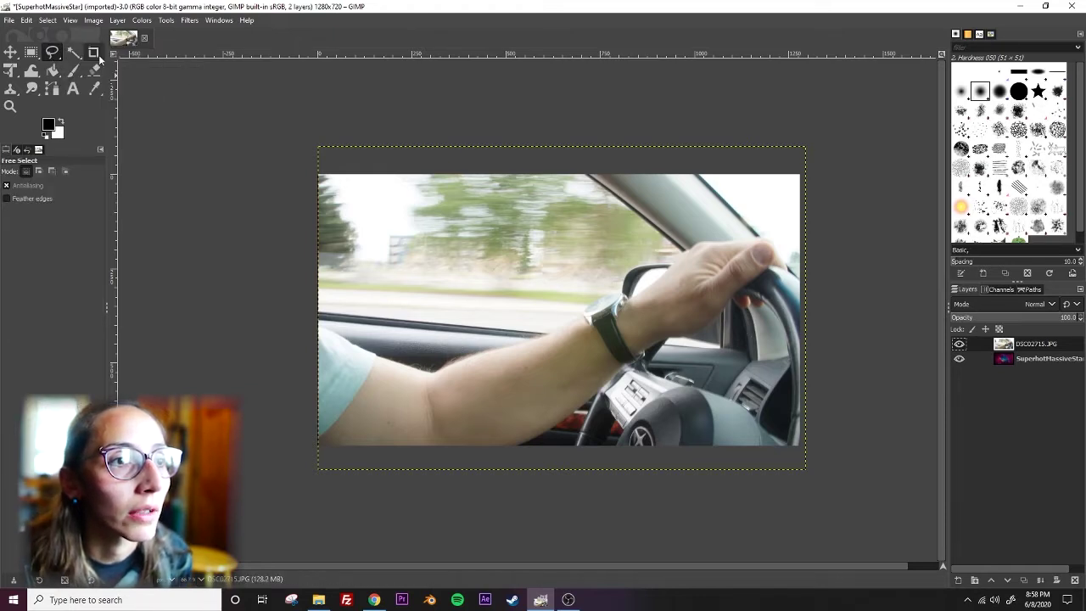
drag(579, 168, 616, 200)
mouse_move(661, 238)
mouse_down()
mouse_move(633, 263)
mouse_move(605, 294)
mouse_move(535, 320)
mouse_move(322, 307)
mouse_move(237, 207)
mouse_move(405, 127)
mouse_move(562, 155)
mouse_up()
click(580, 170)
key(Return)
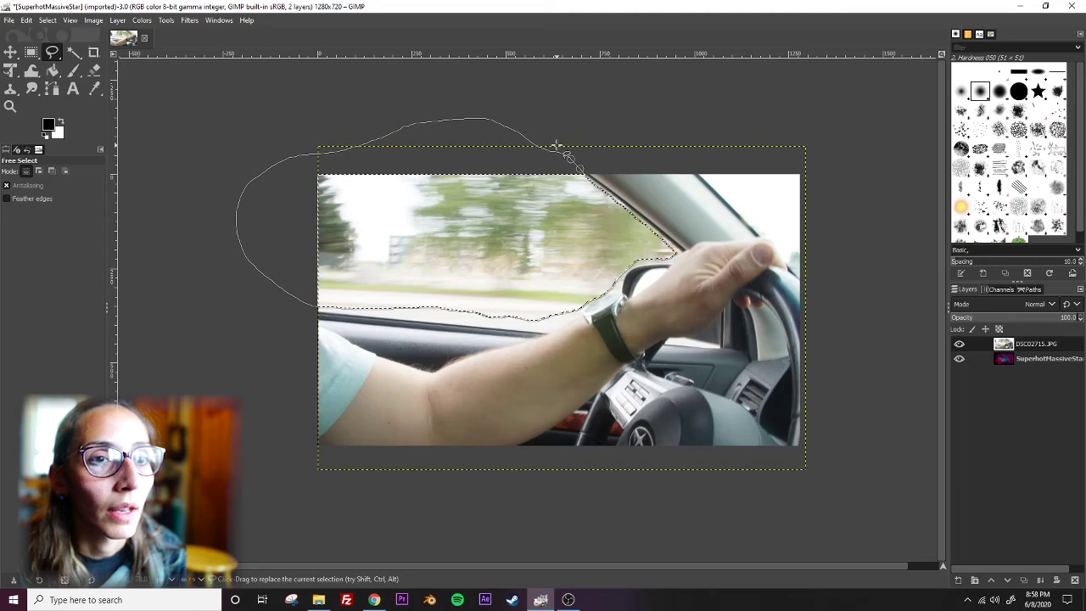
key(Delete)
key(ctrl+shift+a)
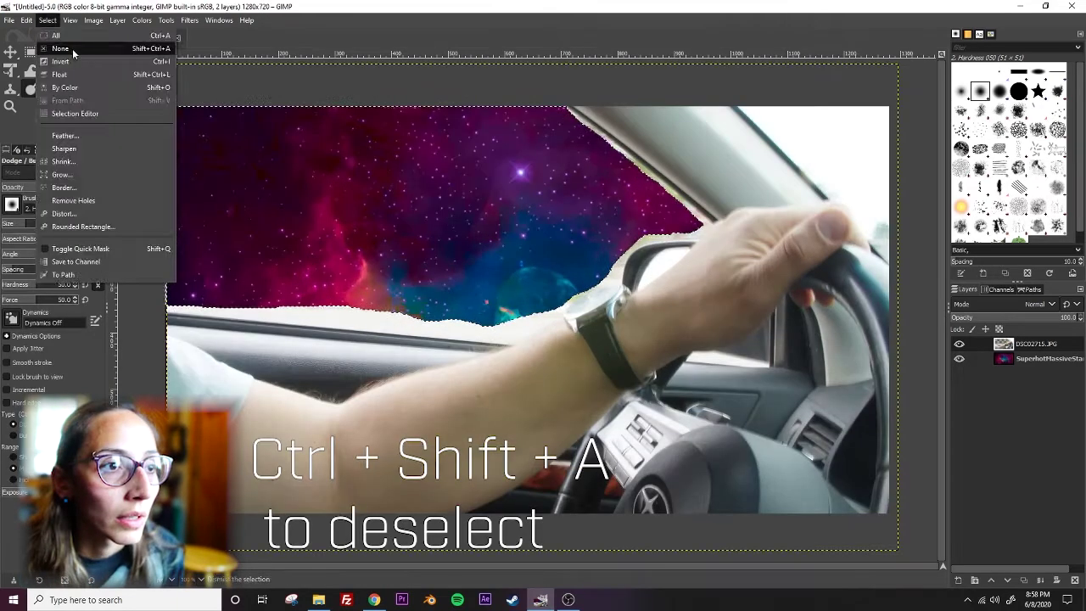
Erase the white fringe along the window ledge, watch and side mirror using the Eraser with a brush size of 76.
key(shift+d)
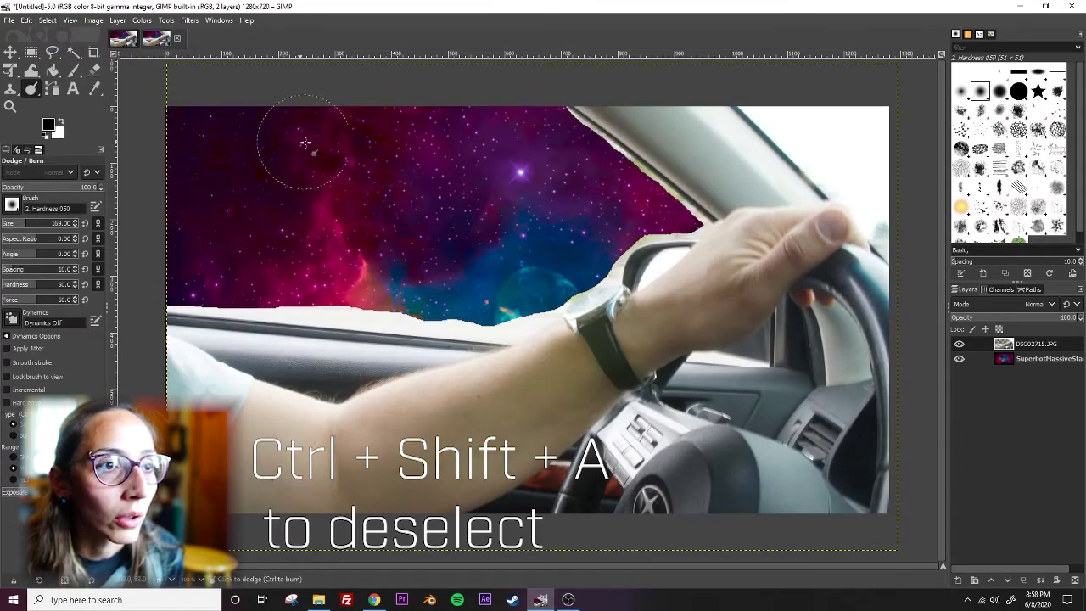
scroll(272, 157, down, 4)
scroll(347, 228, up, 1)
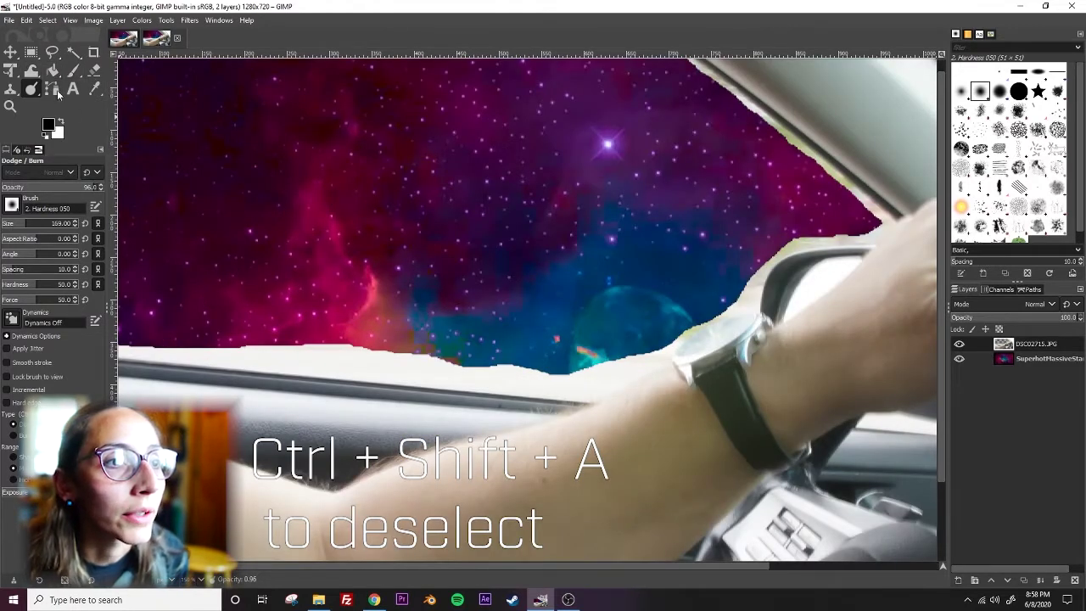
click(94, 71)
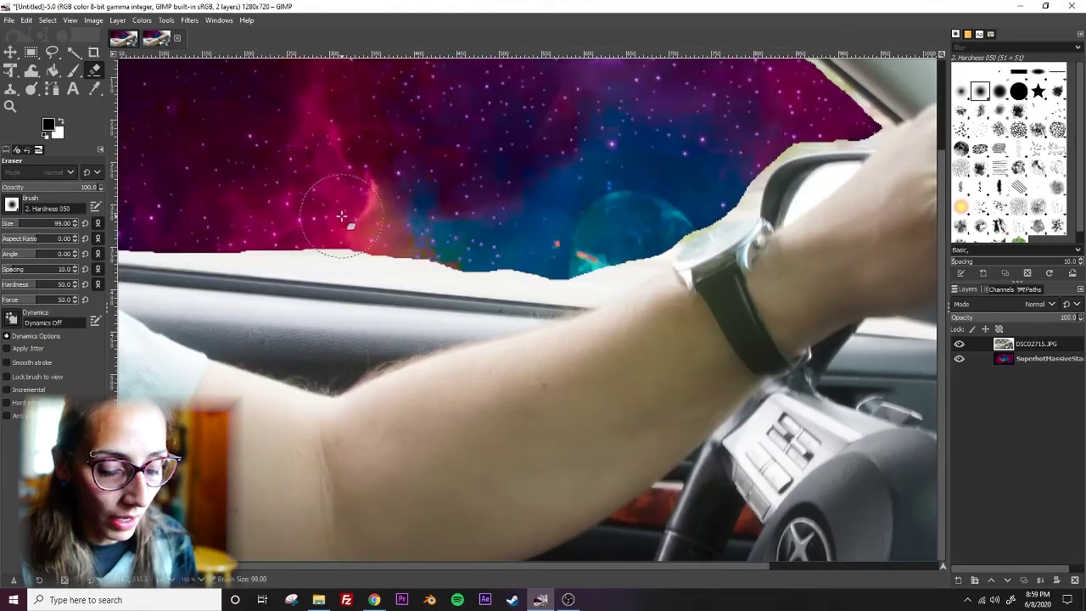
key(bracketleft)
key(bracketleft)
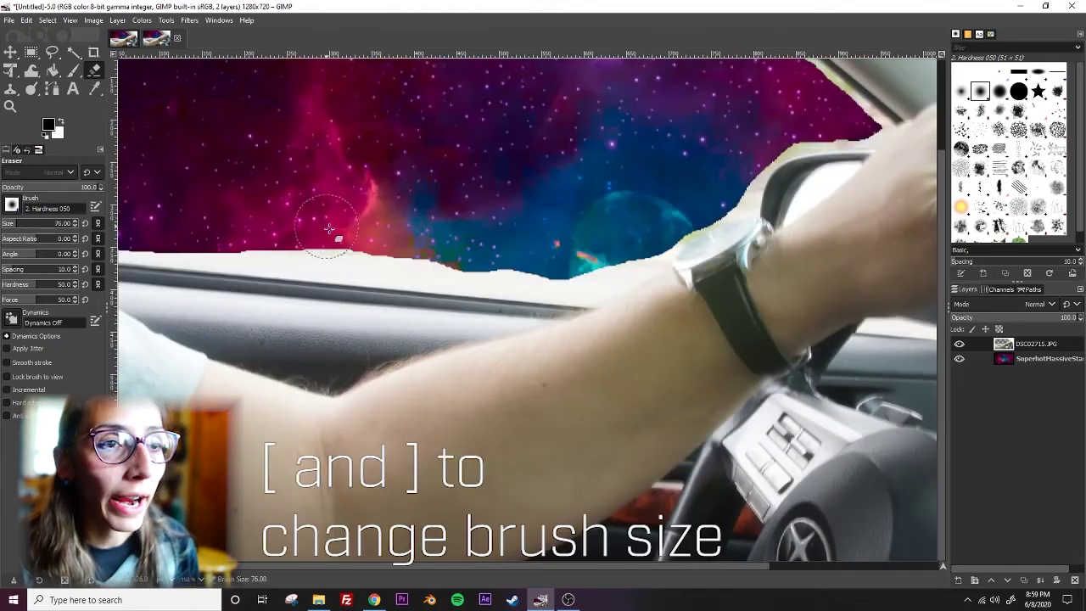
mouse_move(290, 232)
mouse_down()
mouse_move(357, 239)
mouse_move(222, 233)
mouse_move(460, 257)
mouse_move(403, 249)
mouse_move(543, 238)
mouse_move(470, 247)
mouse_move(530, 253)
mouse_move(508, 262)
mouse_move(449, 257)
mouse_move(576, 259)
mouse_move(549, 259)
mouse_move(568, 264)
mouse_move(597, 241)
mouse_move(580, 253)
mouse_move(666, 221)
mouse_move(595, 268)
mouse_move(734, 206)
mouse_move(740, 170)
mouse_move(736, 206)
mouse_move(747, 145)
mouse_move(775, 126)
mouse_move(756, 150)
mouse_move(791, 128)
mouse_move(747, 160)
mouse_move(796, 135)
mouse_move(861, 125)
mouse_move(774, 132)
mouse_move(742, 150)
mouse_move(708, 204)
mouse_move(655, 244)
mouse_move(490, 271)
mouse_move(571, 271)
mouse_move(310, 256)
mouse_move(435, 249)
mouse_move(305, 270)
mouse_move(592, 277)
mouse_up()
scroll(351, 215, up, 4)
scroll(350, 216, down, 2)
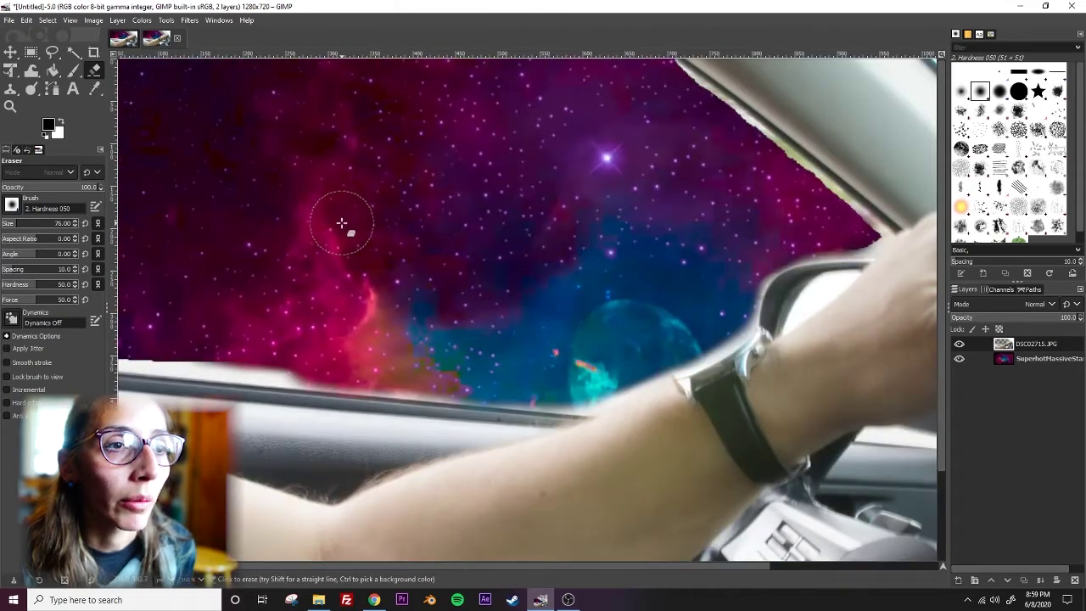
Erase the leftover white strip above the door ledge at the photo's left end.
drag(201, 283, 519, 233)
scroll(436, 286, up, 1)
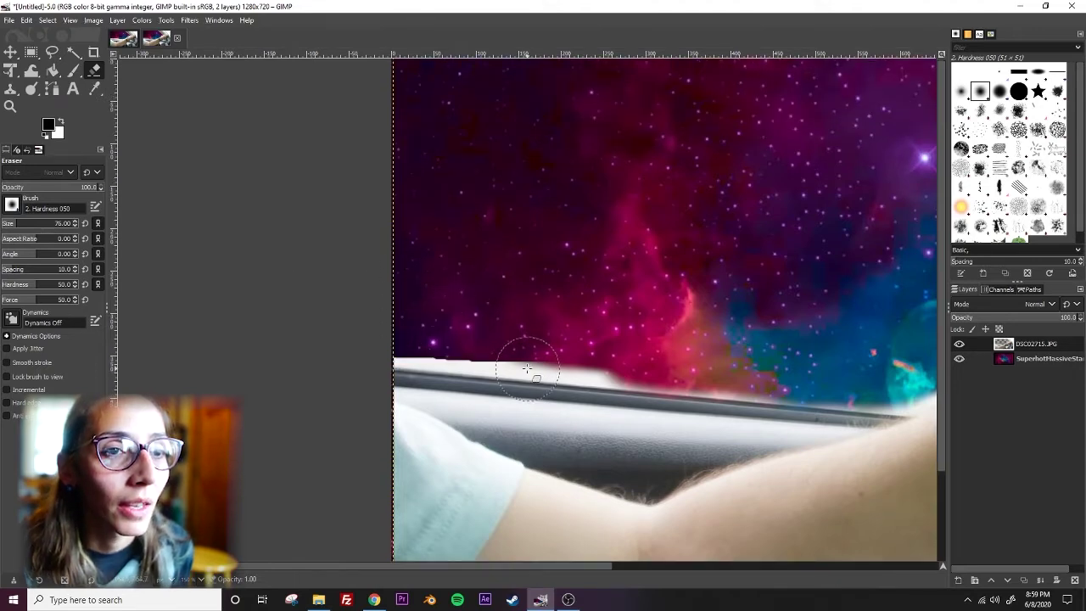
scroll(514, 359, down, 2)
scroll(509, 328, up, 2)
scroll(516, 334, up, 3)
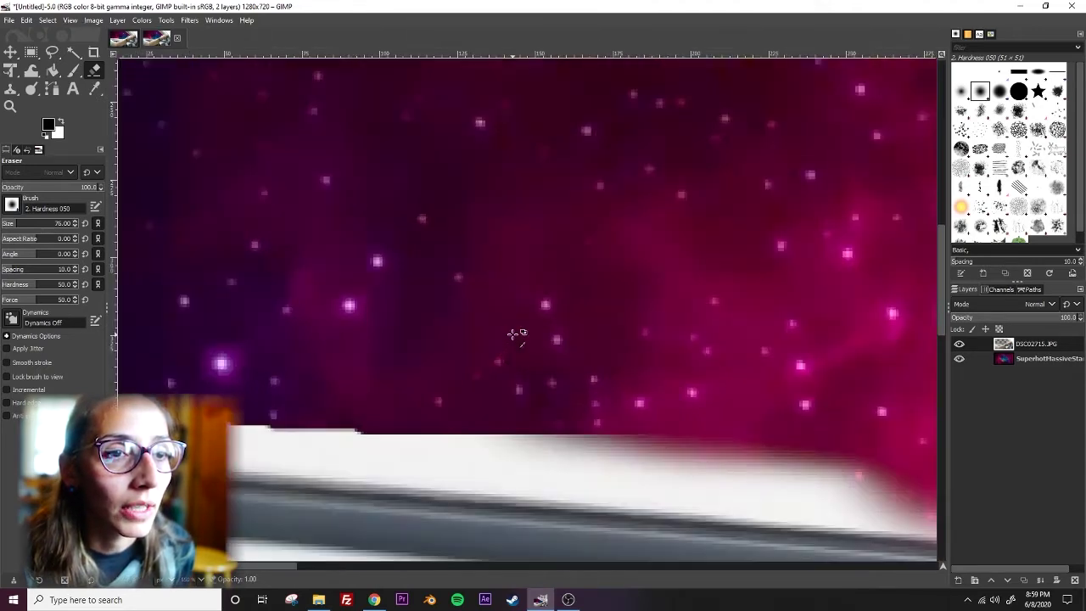
scroll(514, 333, down, 5)
scroll(513, 326, down, 2)
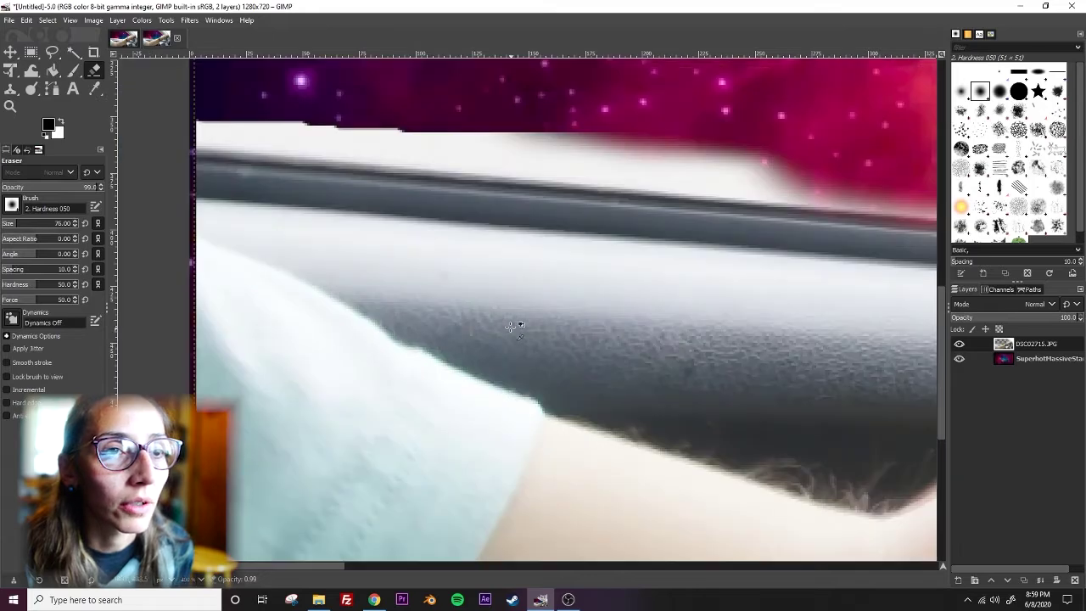
scroll(509, 320, up, 2)
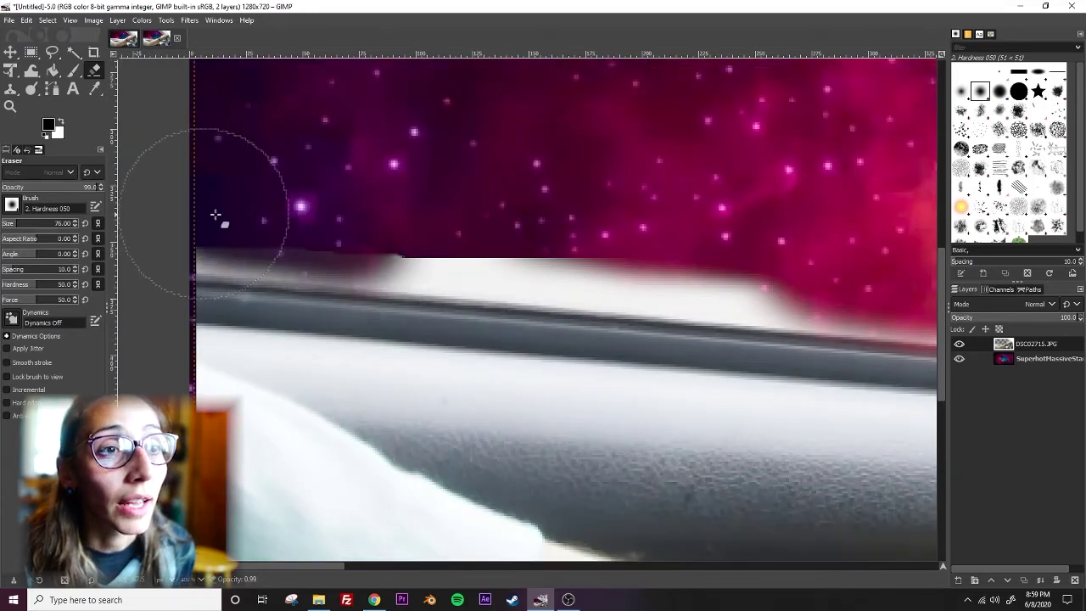
mouse_move(240, 218)
mouse_down()
mouse_move(575, 240)
mouse_move(348, 229)
mouse_move(264, 215)
mouse_move(463, 214)
mouse_move(250, 201)
mouse_move(694, 222)
mouse_move(745, 208)
mouse_move(503, 210)
mouse_move(744, 214)
mouse_move(712, 249)
mouse_move(585, 252)
mouse_move(617, 251)
mouse_move(397, 233)
mouse_move(609, 270)
mouse_move(797, 263)
mouse_move(856, 277)
mouse_move(793, 262)
mouse_up()
scroll(776, 249, down, 2)
scroll(763, 246, up, 6)
scroll(753, 238, down, 2)
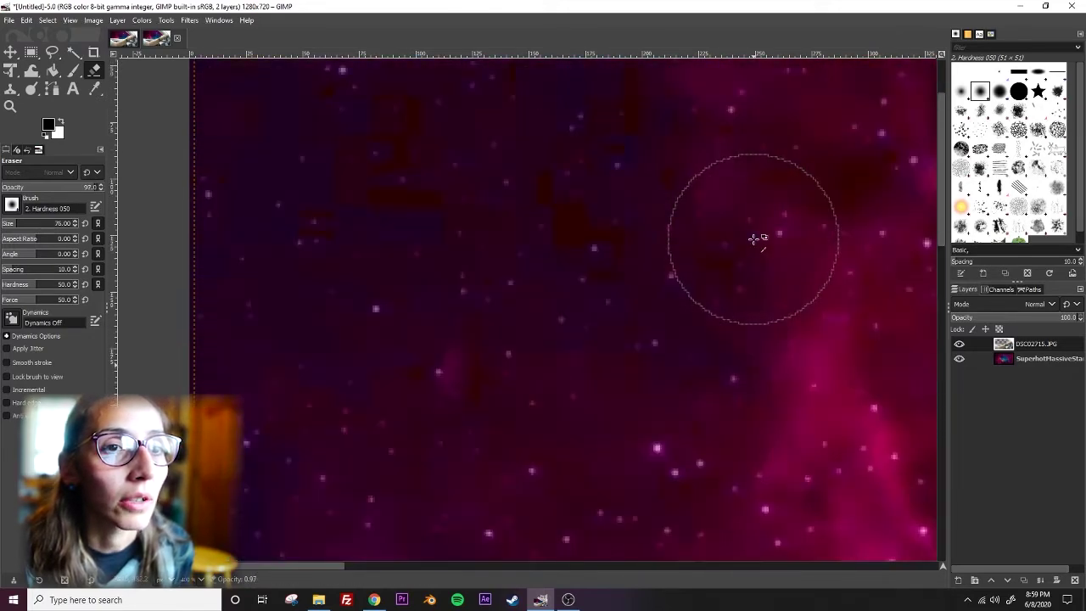
scroll(752, 240, down, 3)
scroll(752, 241, down, 4)
scroll(751, 242, up, 3)
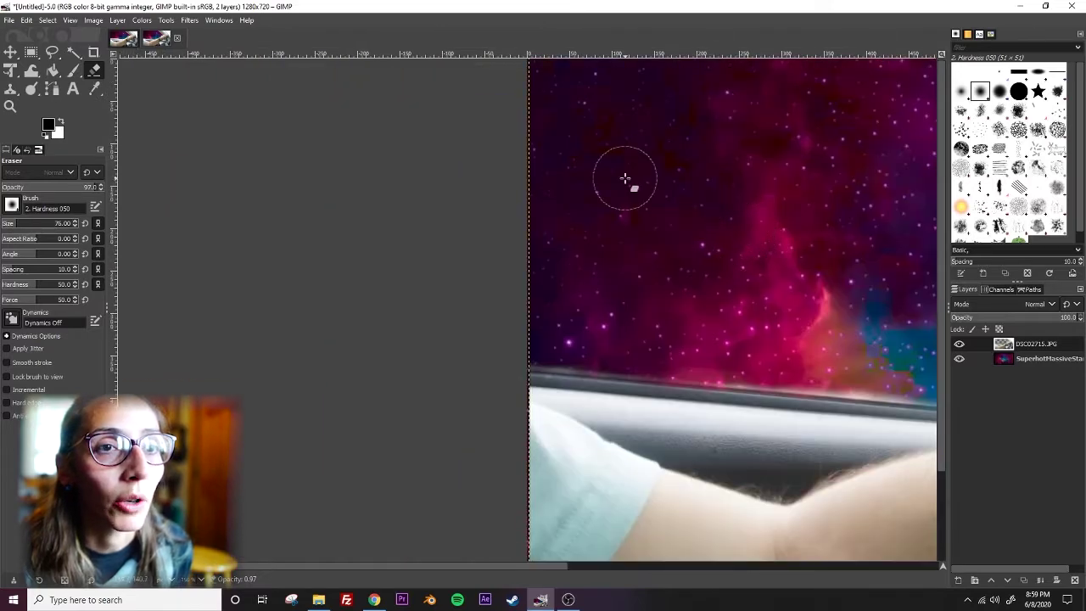
Erase the white and green fringe along the windshield pillar's edge bordering the side window on the photo layer.
ctrl+scroll(788, 195, down, 4)
ctrl+scroll(783, 198, up, 2)
ctrl+scroll(778, 199, down, 1)
ctrl+scroll(773, 201, up, 2)
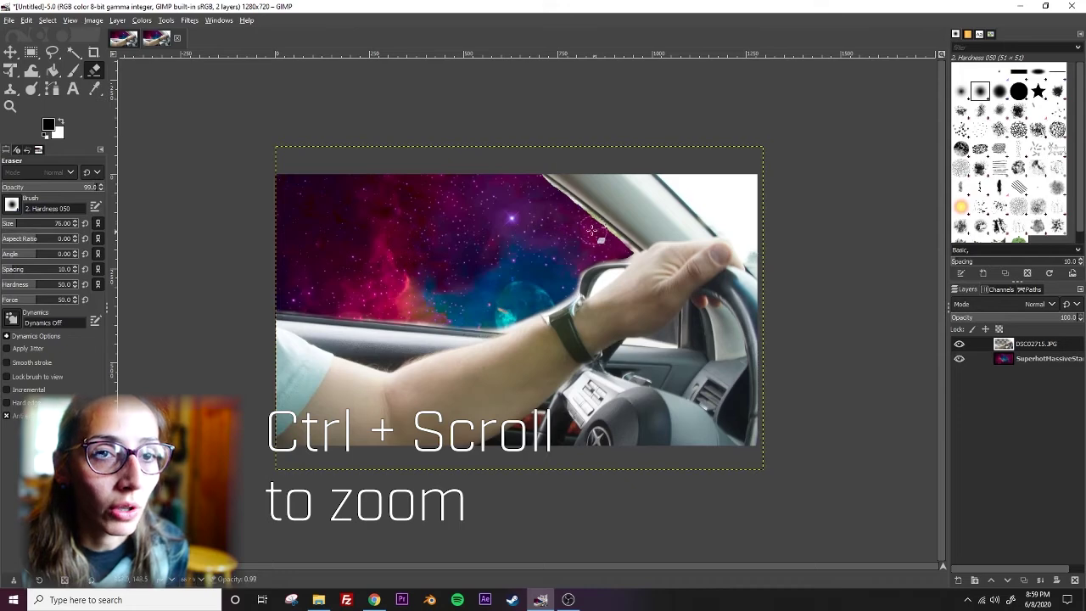
ctrl+scroll(578, 227, up, 5)
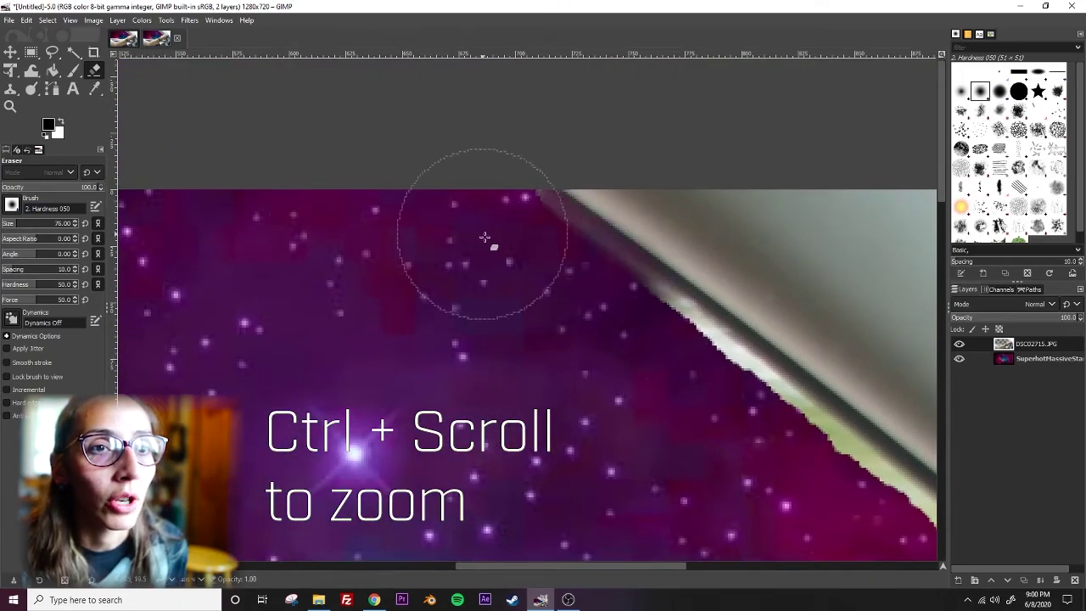
mouse_move(687, 404)
mouse_down()
mouse_move(642, 339)
mouse_move(674, 347)
mouse_move(621, 337)
mouse_move(702, 401)
mouse_up()
ctrl+scroll(701, 401, up, 2)
mouse_move(344, 238)
mouse_down()
mouse_move(450, 300)
mouse_move(443, 293)
mouse_move(404, 268)
mouse_move(551, 378)
mouse_move(654, 480)
mouse_up()
scroll(647, 463, down, 2)
drag(621, 402, 594, 382)
scroll(594, 383, up, 2)
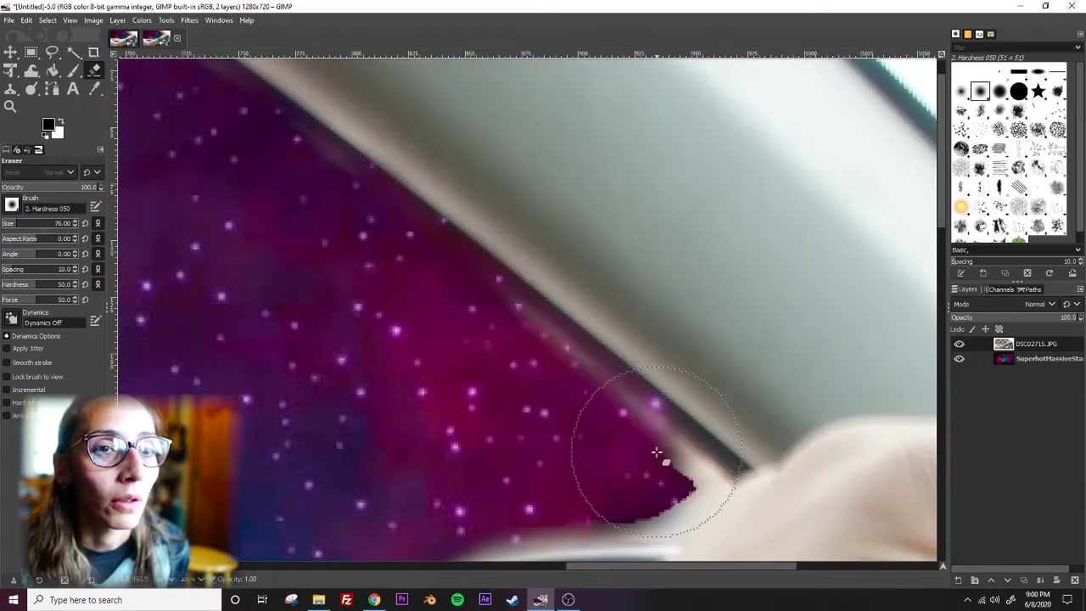
Erase the jagged remnant in the window corner between the windshield pillar, the hand and the side mirror.
ctrl+scroll(658, 451, down, 3)
ctrl+scroll(655, 441, up, 3)
drag(638, 220, 594, 438)
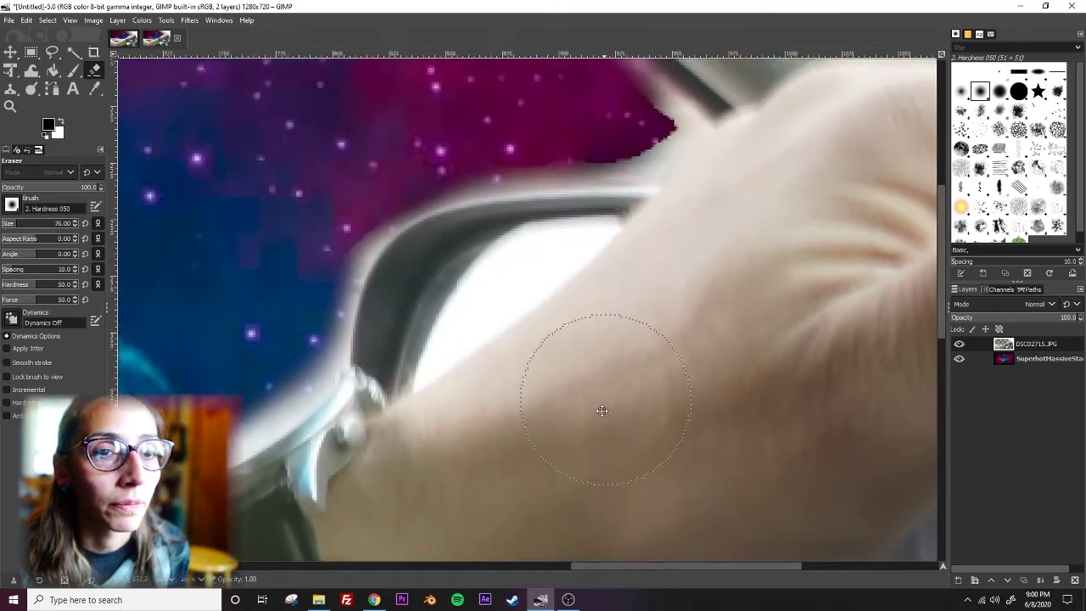
scroll(594, 438, up, 2)
mouse_move(552, 303)
mouse_down()
mouse_move(616, 240)
mouse_move(563, 233)
mouse_move(602, 276)
mouse_move(544, 306)
mouse_up()
Reduce the Eraser's brush size to 16 and erase the white strip visible in the window gap below the driver's hand.
drag(508, 340, 317, 2)
ctrl+scroll(594, 411, up, 4)
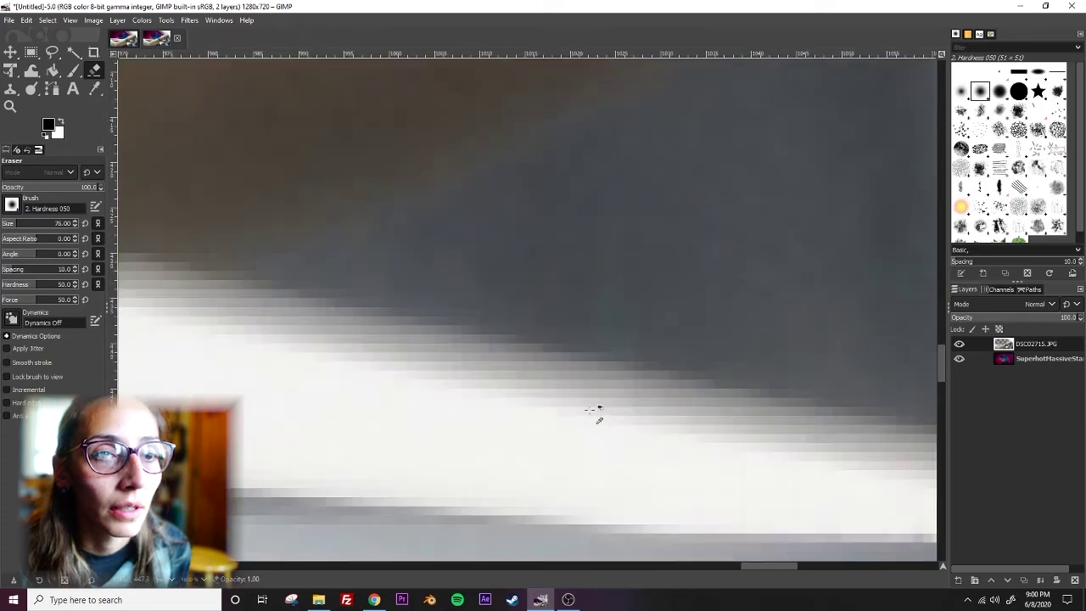
scroll(271, 363, up, 2)
drag(324, 466, 483, 298)
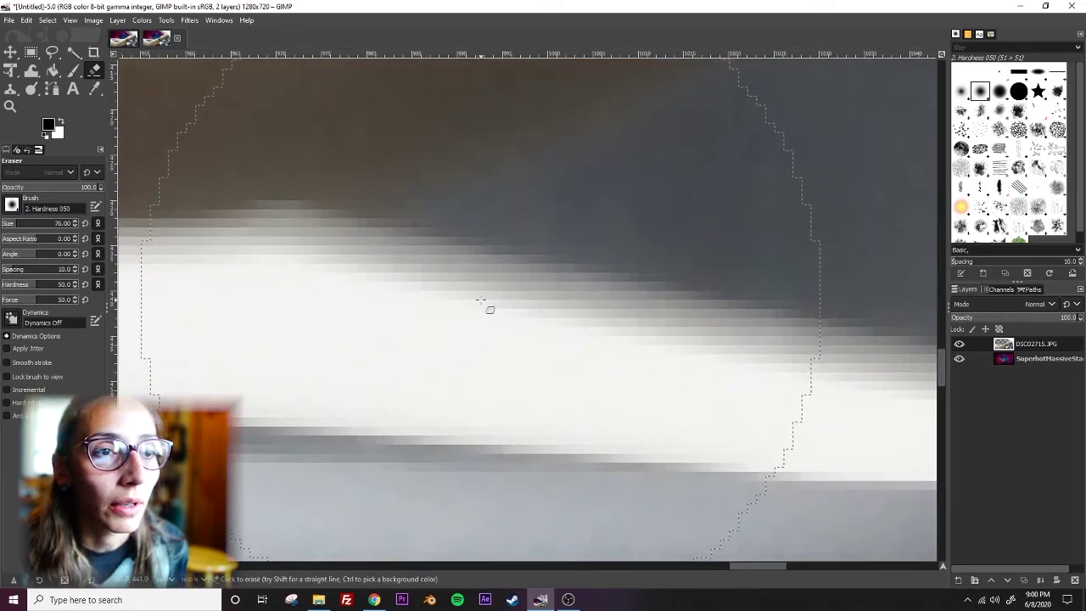
key(bracketleft)
key(bracketleft)
key(bracketleft)
key(bracketleft)
key(bracketleft)
key(bracketleft)
key(bracketleft)
key(bracketleft)
key(bracketleft)
key(bracketleft)
key(bracketleft)
key(bracketleft)
key(bracketleft)
key(bracketleft)
key(bracketleft)
key(bracketleft)
key(bracketleft)
key(bracketleft)
key(bracketleft)
key(bracketleft)
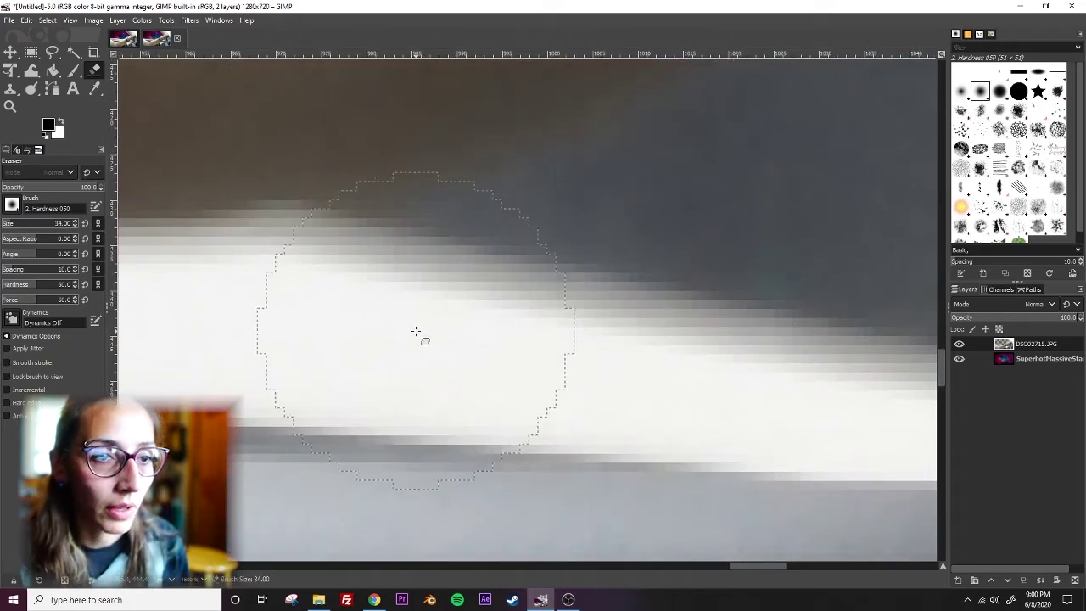
key(bracketleft)
key(bracketleft)
key(bracketleft)
key(bracketleft)
key(bracketleft)
key(bracketleft)
key(bracketleft)
key(bracketleft)
key(bracketleft)
key(bracketleft)
key(bracketleft)
key(bracketleft)
key(bracketleft)
key(bracketleft)
key(bracketleft)
key(bracketleft)
key(bracketleft)
scroll(415, 331, down, 3)
scroll(413, 324, up, 1)
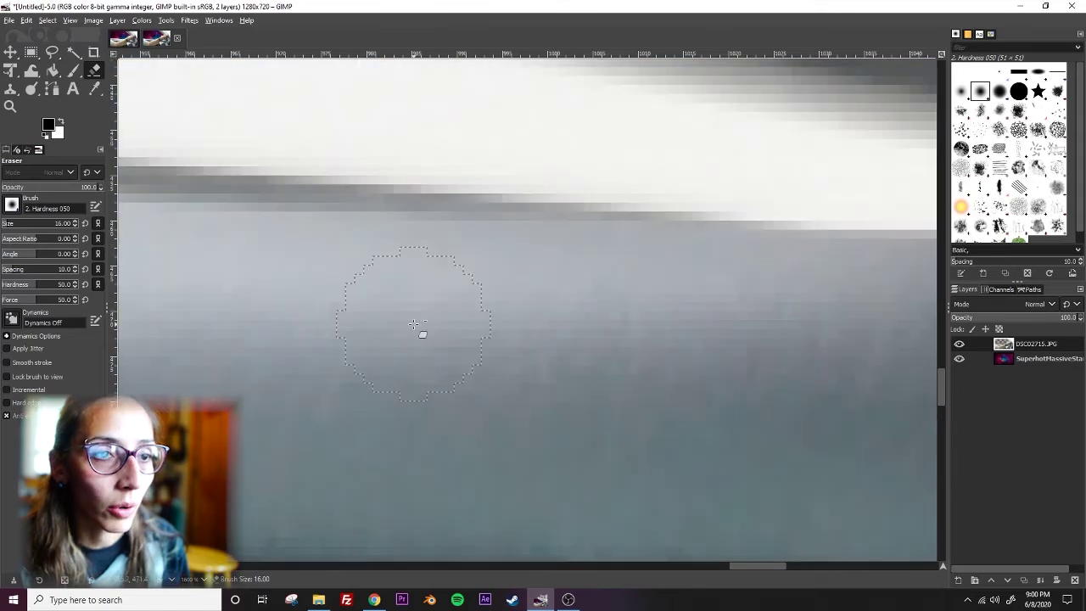
key(less)
scroll(413, 324, up, 6)
scroll(413, 324, down, 4)
mouse_move(361, 250)
mouse_down()
mouse_move(344, 233)
mouse_move(399, 213)
mouse_move(368, 230)
mouse_move(358, 175)
mouse_move(753, 246)
mouse_move(294, 257)
mouse_move(647, 318)
mouse_up()
mouse_move(581, 237)
mouse_down()
mouse_move(262, 293)
mouse_move(699, 297)
mouse_up()
mouse_move(899, 332)
mouse_down()
mouse_move(181, 347)
mouse_move(716, 368)
mouse_up()
Erase the white view through the windshield on the DSC02715 layer with a larger Eraser brush.
key(Page_Down)
scroll(473, 268, down, 9)
key(less)
key(less)
scroll(509, 206, up, 4)
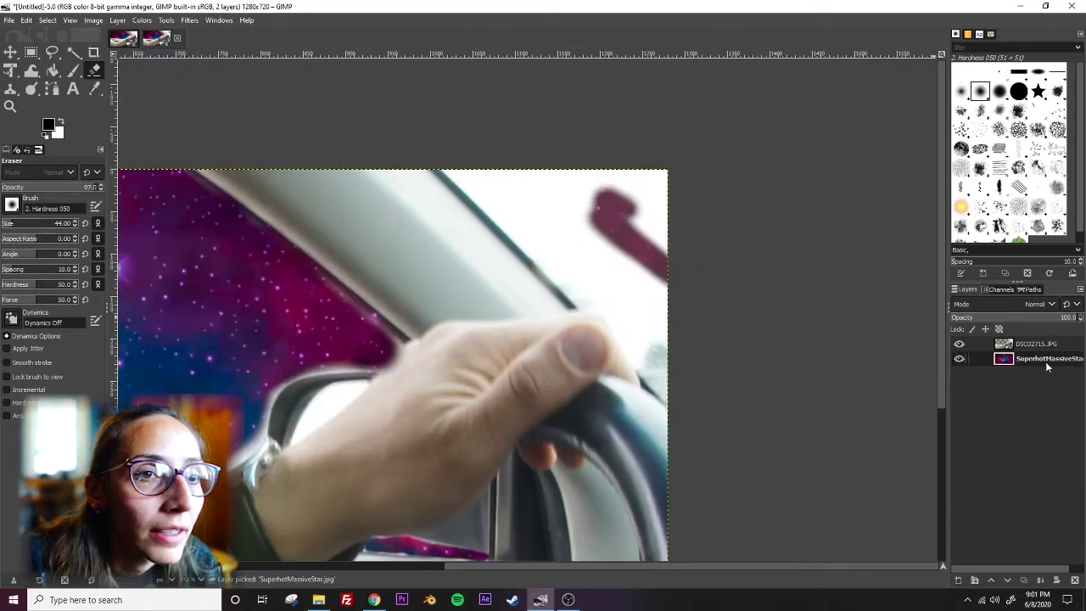
click(1030, 344)
mouse_move(645, 196)
mouse_down()
mouse_move(547, 189)
mouse_move(633, 194)
mouse_up()
key(bracketright)
key(bracketright)
key(bracketright)
key(bracketright)
key(bracketright)
key(bracketright)
key(bracketright)
key(bracketright)
key(bracketright)
key(bracketright)
key(bracketright)
key(bracketright)
key(bracketright)
mouse_move(579, 135)
mouse_down()
mouse_move(538, 205)
mouse_move(666, 288)
mouse_move(472, 151)
mouse_move(626, 314)
mouse_move(472, 179)
mouse_move(632, 340)
mouse_up()
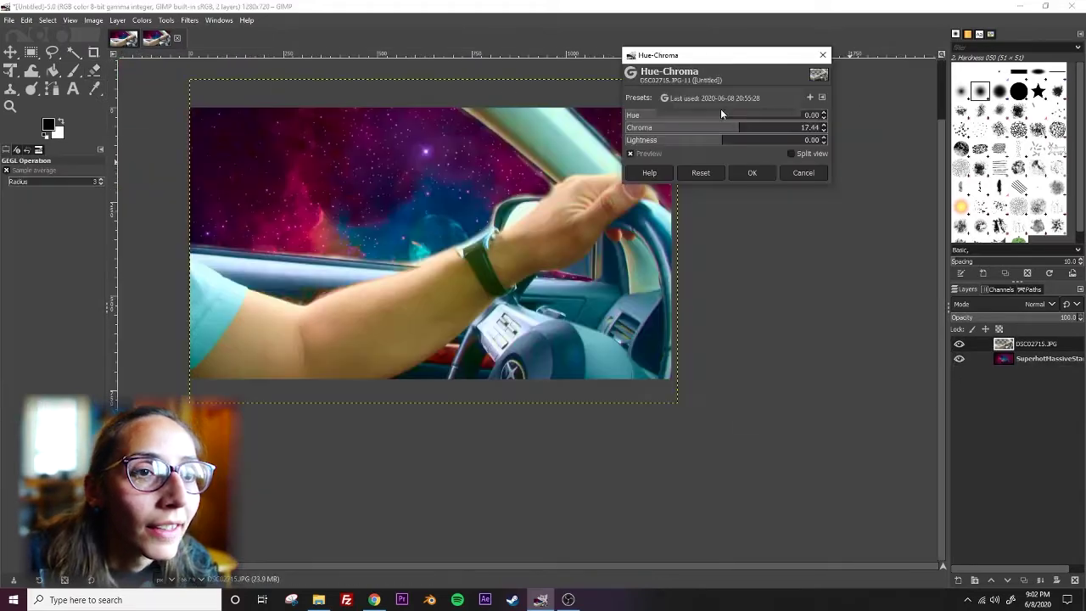
Shift the DSC02715 layer's hue with Hue-Chroma to turn the arm green and the car interior purple and blue.
drag(729, 115, 779, 127)
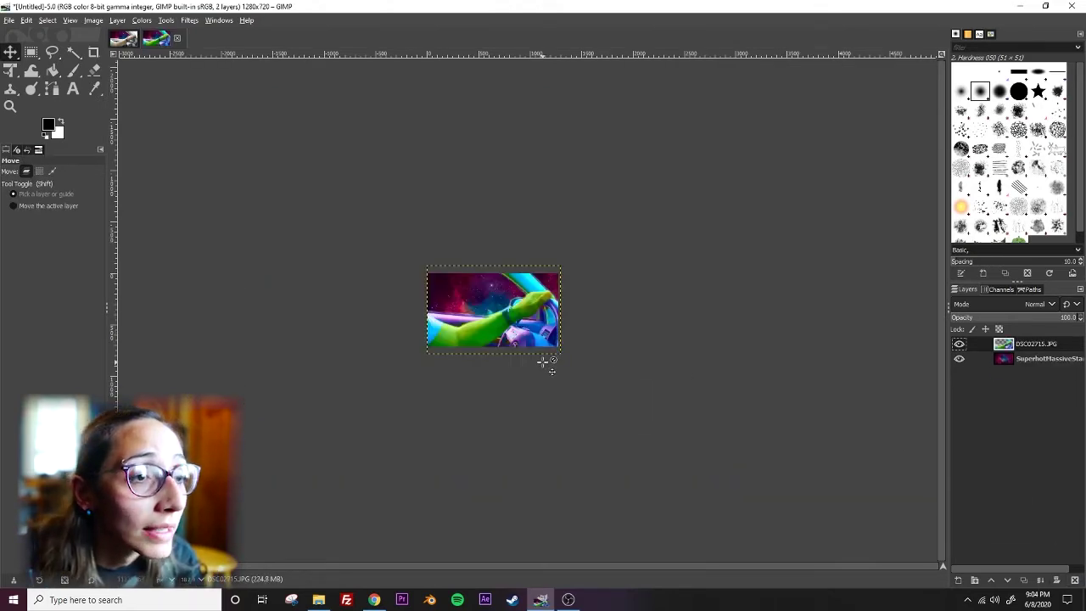
scroll(527, 349, up, 4)
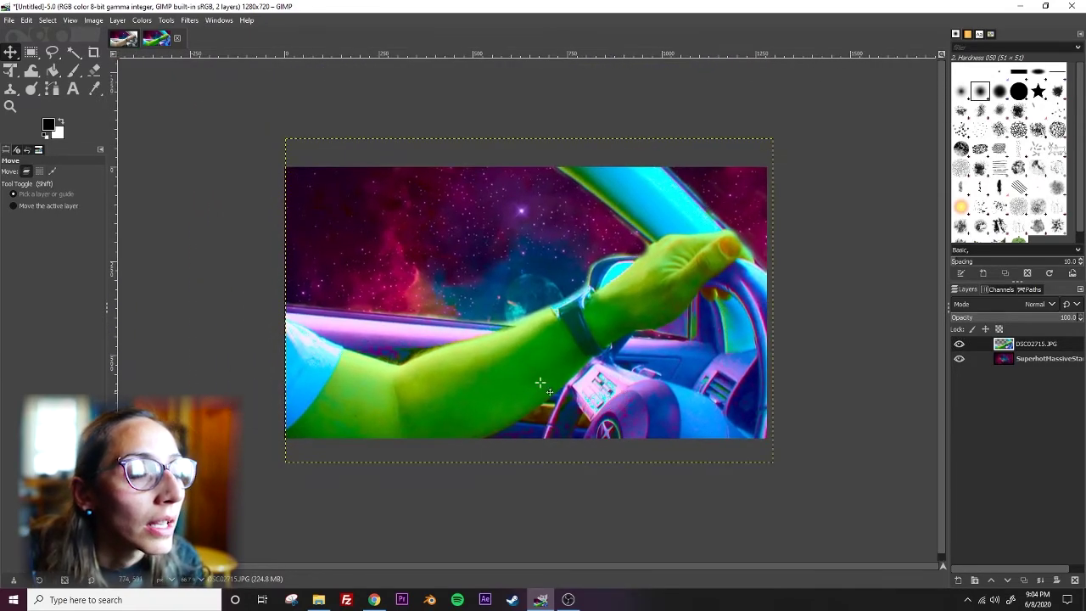
Add a text box over the nebula in the side window containing "I want to believe".
click(73, 88)
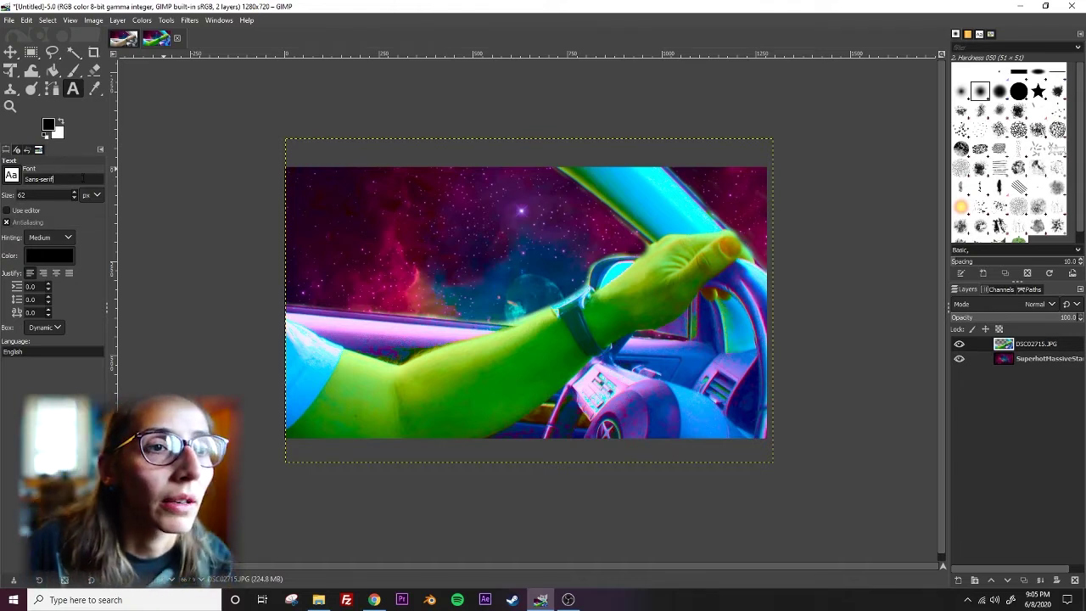
triple_click(49, 179)
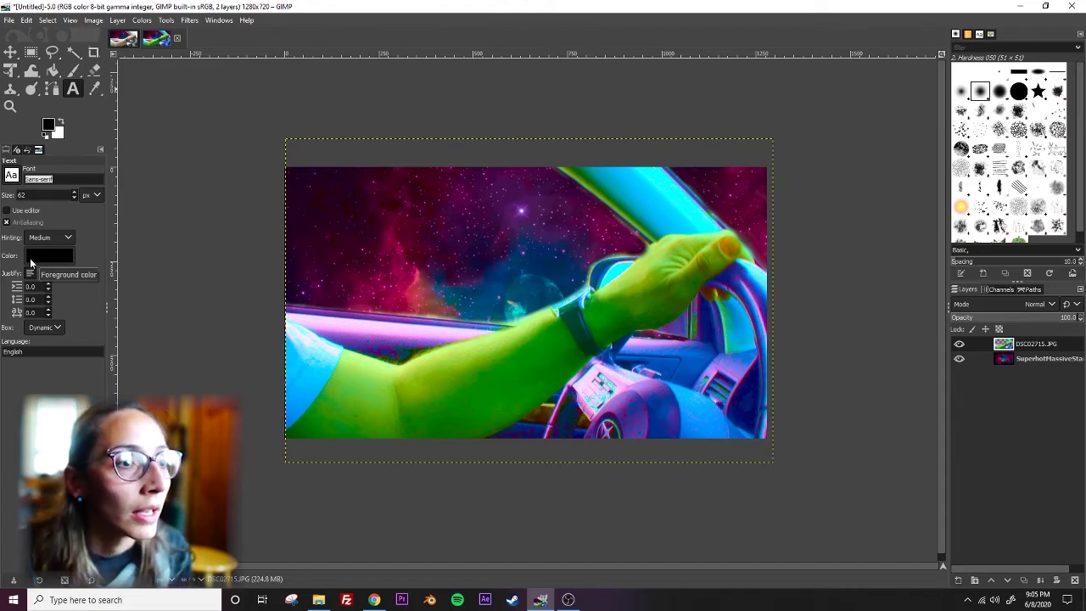
click(299, 197)
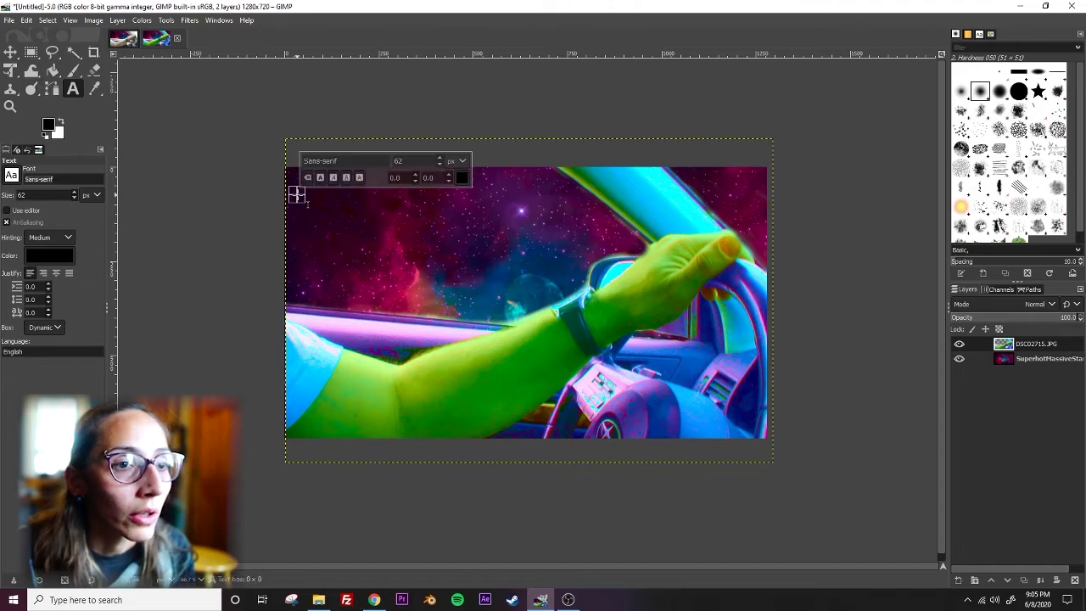
drag(299, 197, 521, 298)
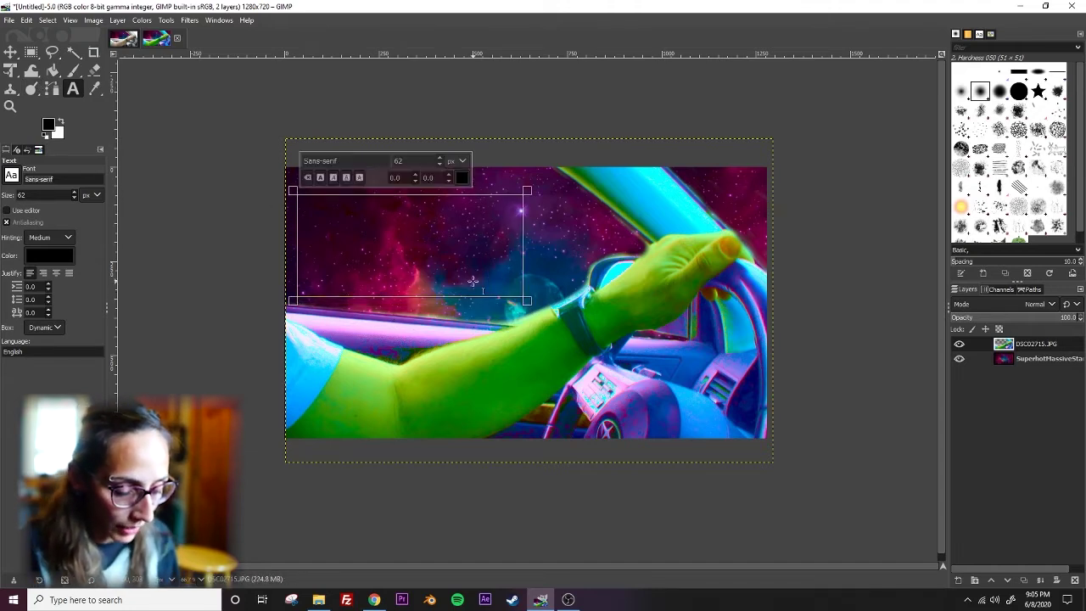
text(I wa)
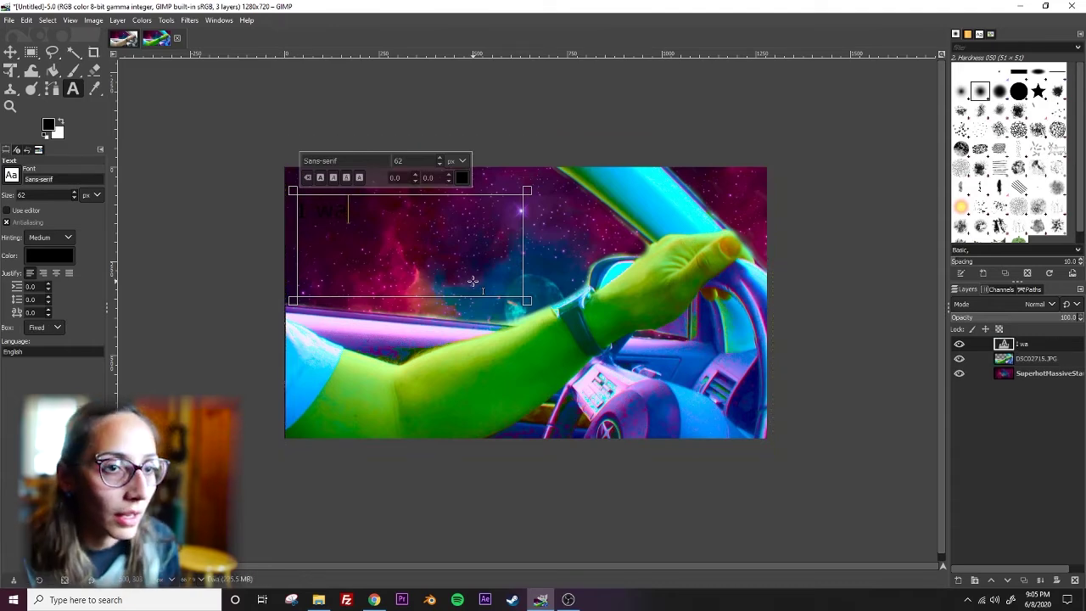
text(nt to believe)
Set the color of all the caption text to white (ffffff).
key(ctrl+a)
click(38, 256)
drag(94, 250, 12, 198)
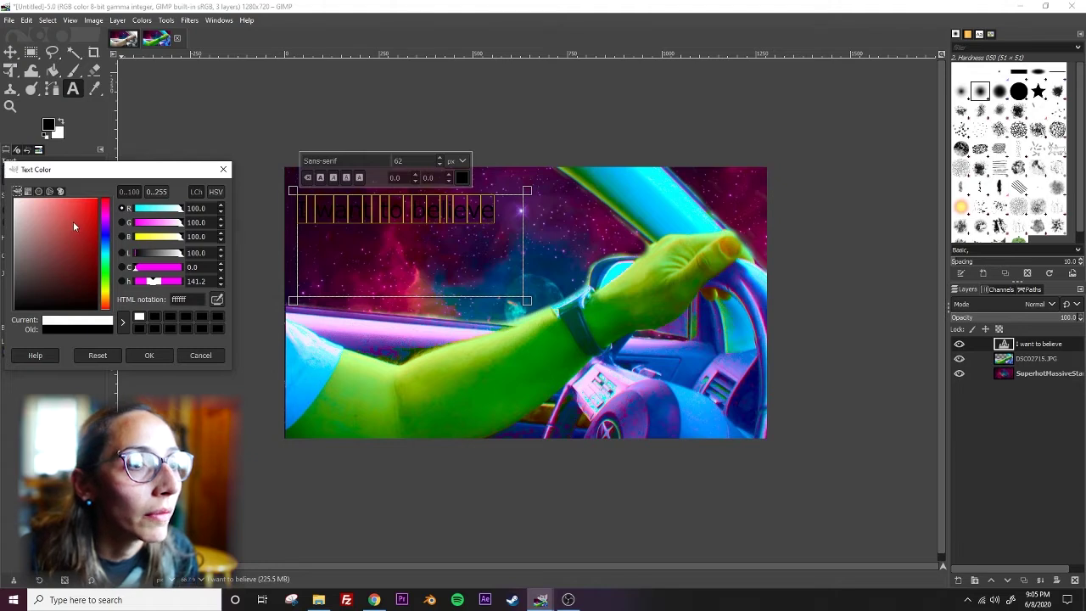
click(150, 355)
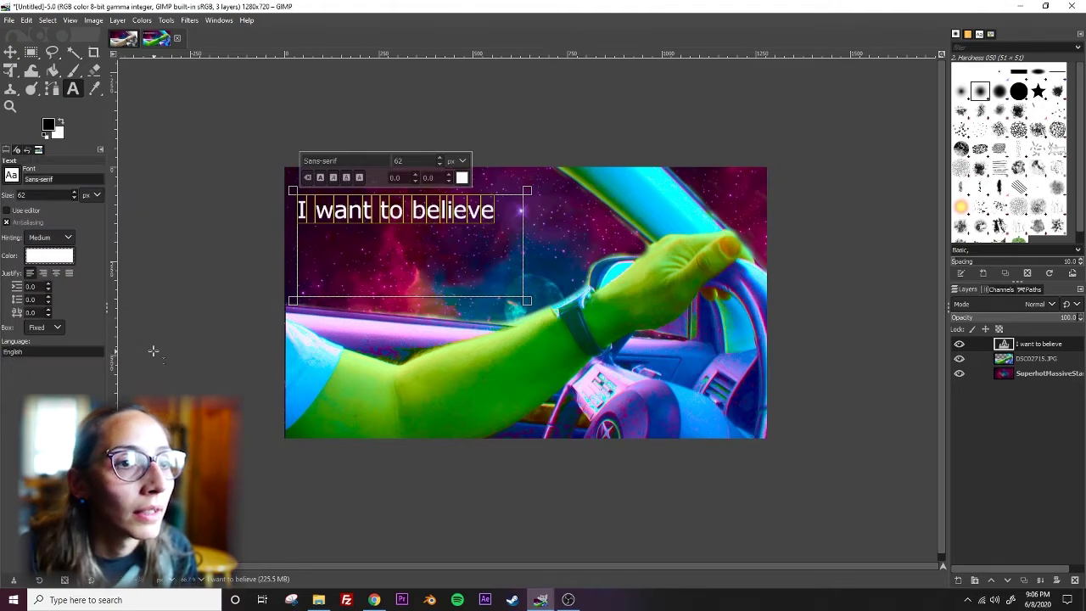
Set the caption's size to 109 px and its font to a monospaced typewriter-style typeface.
click(74, 192)
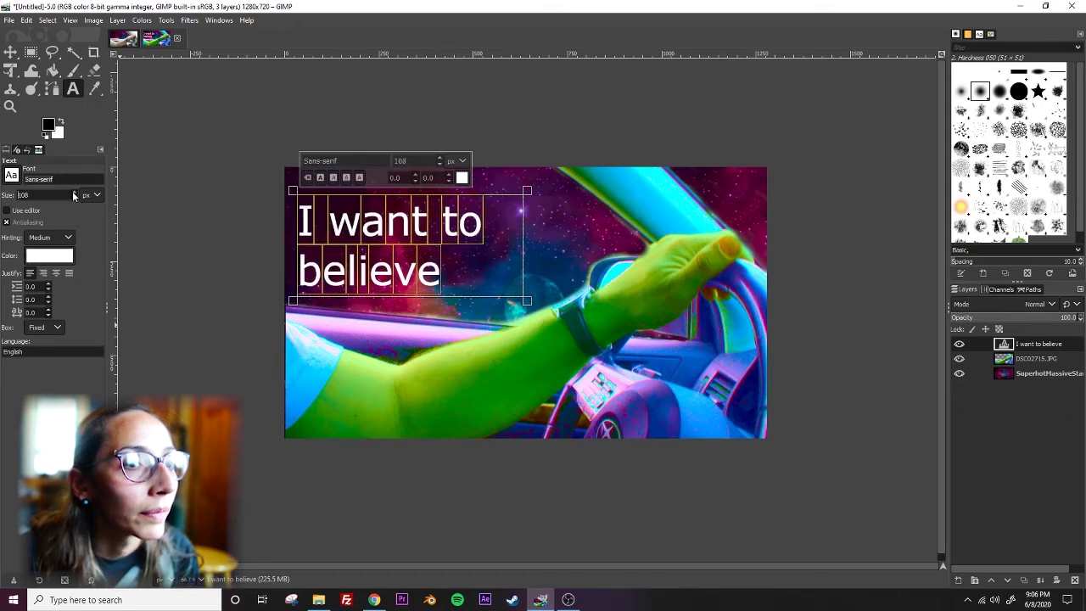
drag(72, 193, 73, 193)
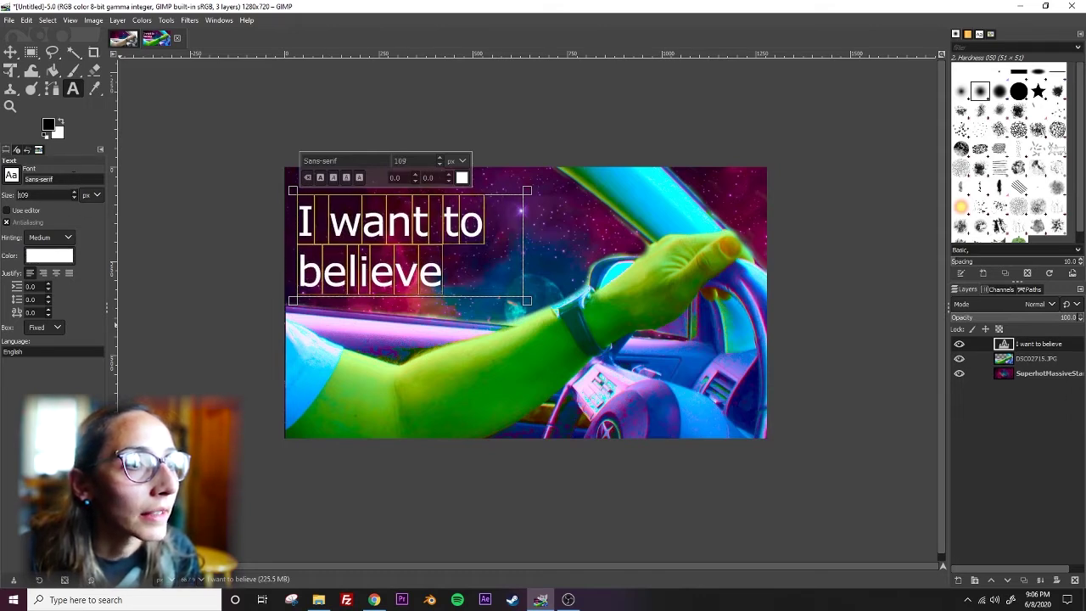
click(49, 180)
scroll(62, 245, up, 8)
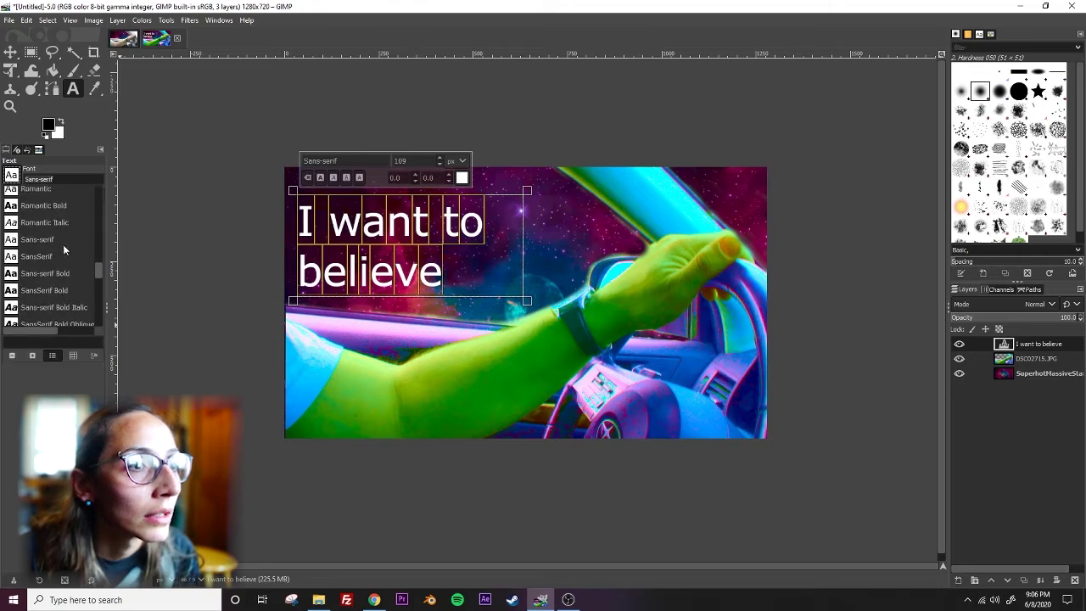
scroll(63, 244, up, 3)
click(57, 254)
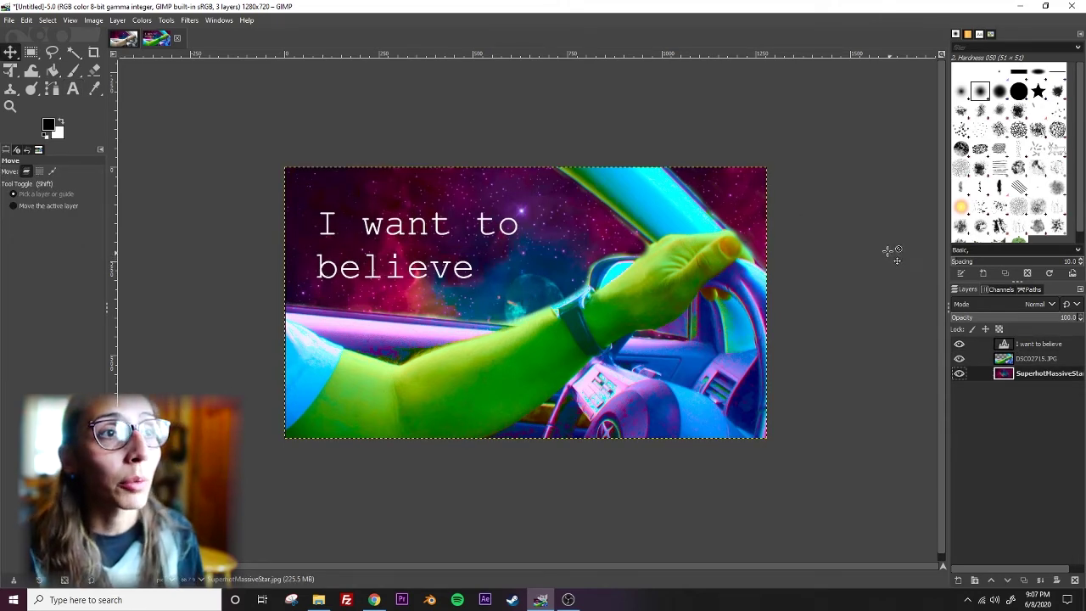
Save the project to the Desktop as "Iwant to believe.xcf".
click(10, 20)
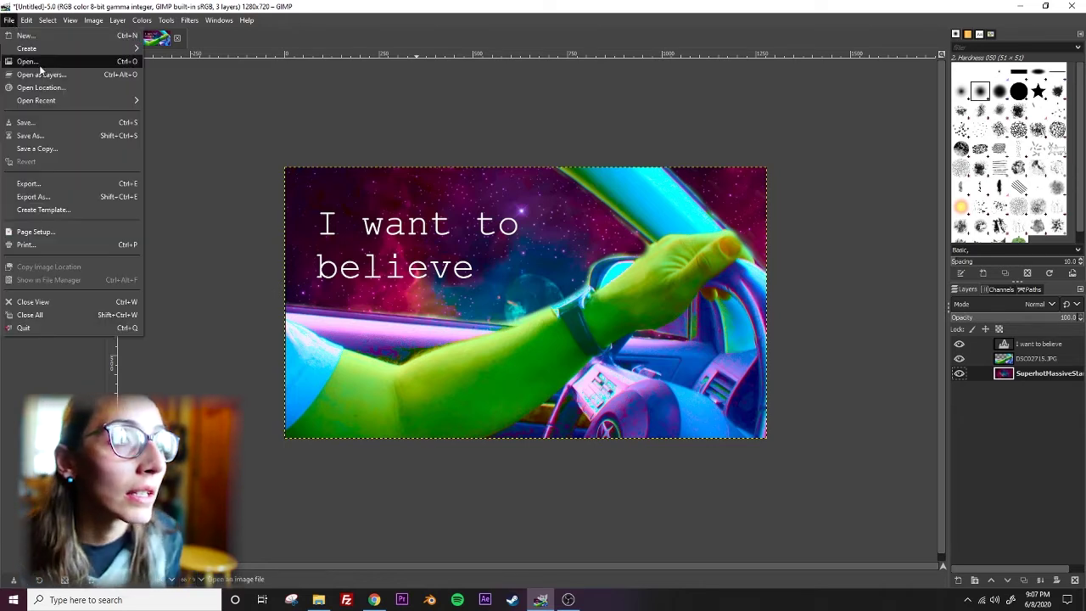
click(63, 138)
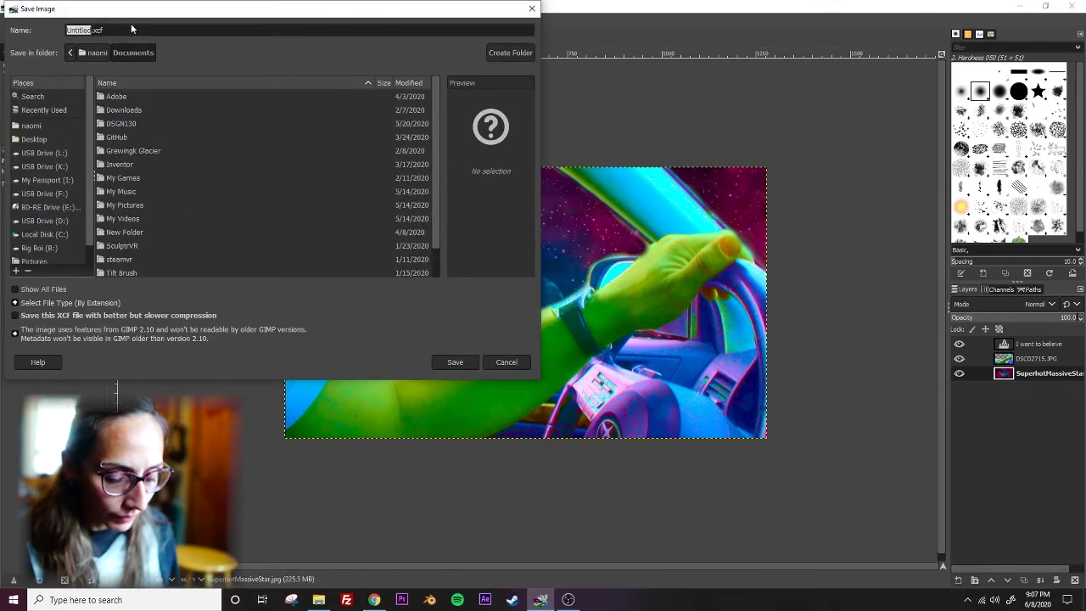
text(Iwant to believe)
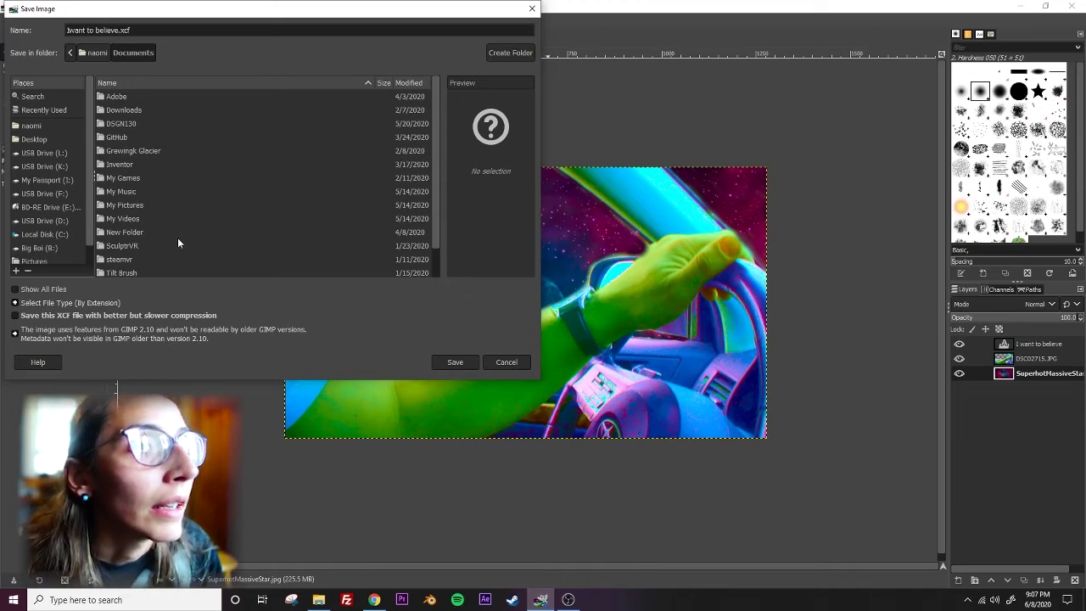
scroll(47, 222, down, 1)
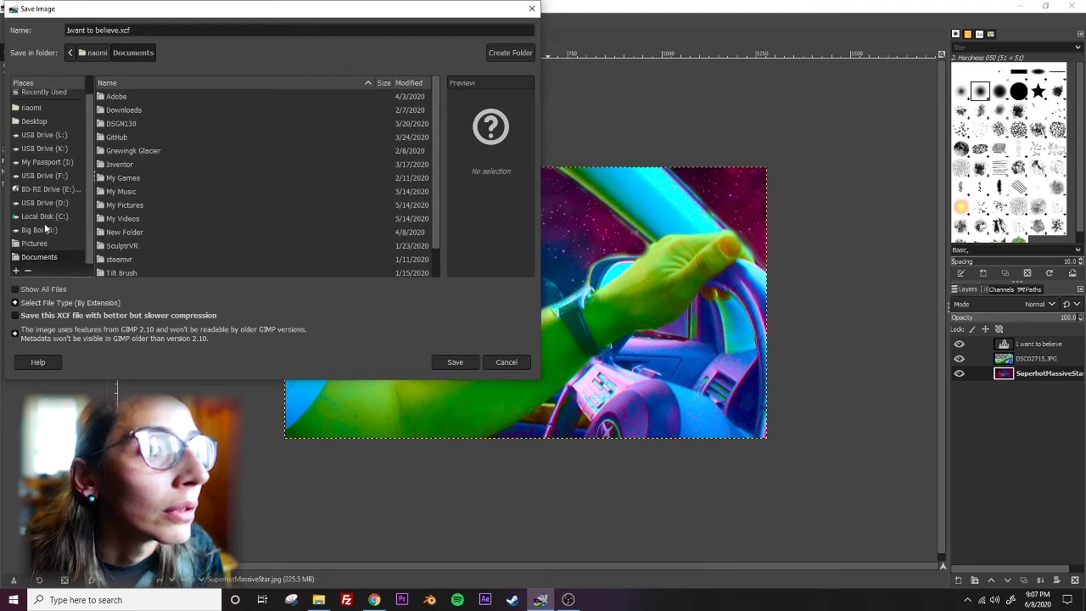
scroll(42, 195, up, 1)
click(33, 139)
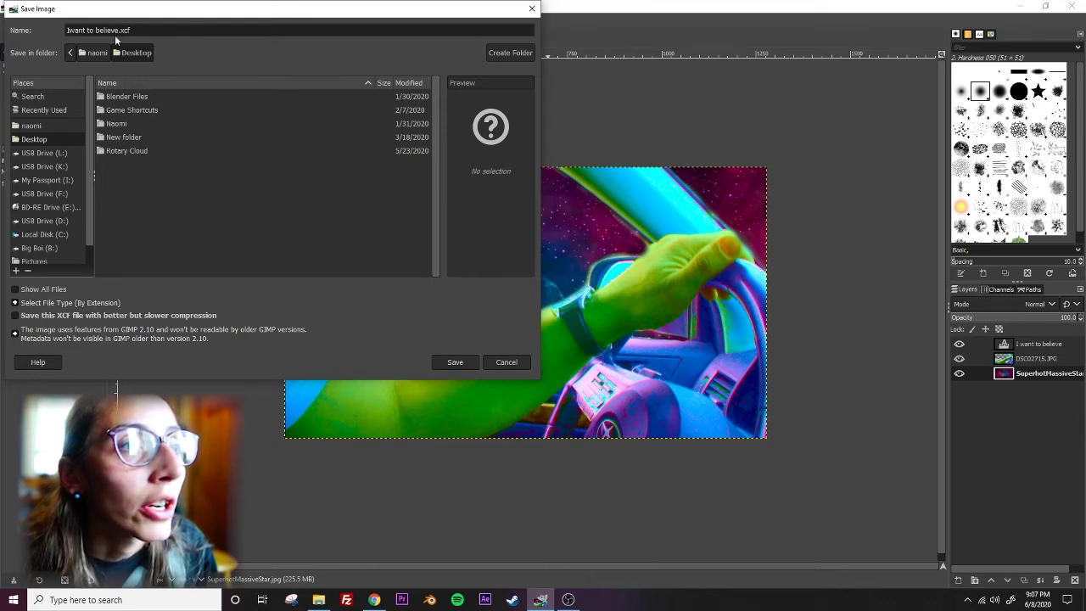
click(458, 362)
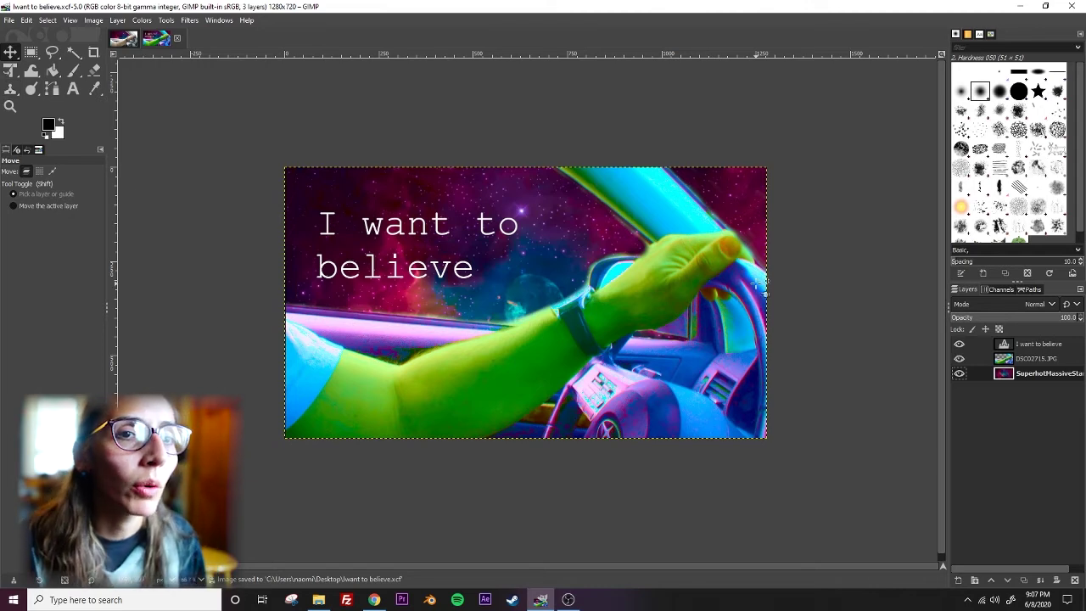
Try the Multiply blend mode on the DSC02715 layer, and switch its mode to Subtract.
click(1007, 359)
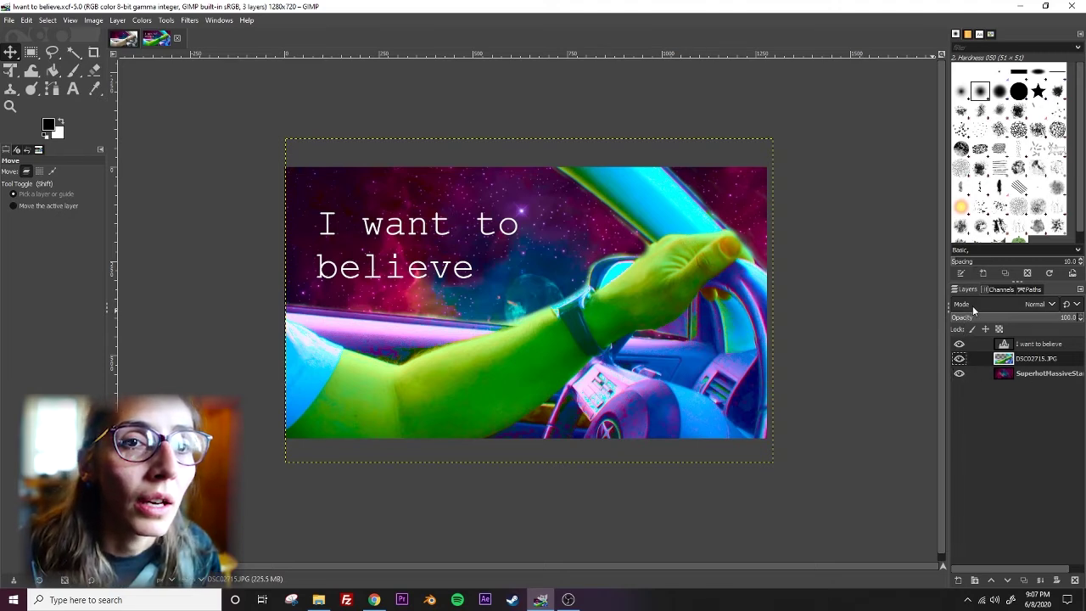
click(1006, 307)
click(1006, 313)
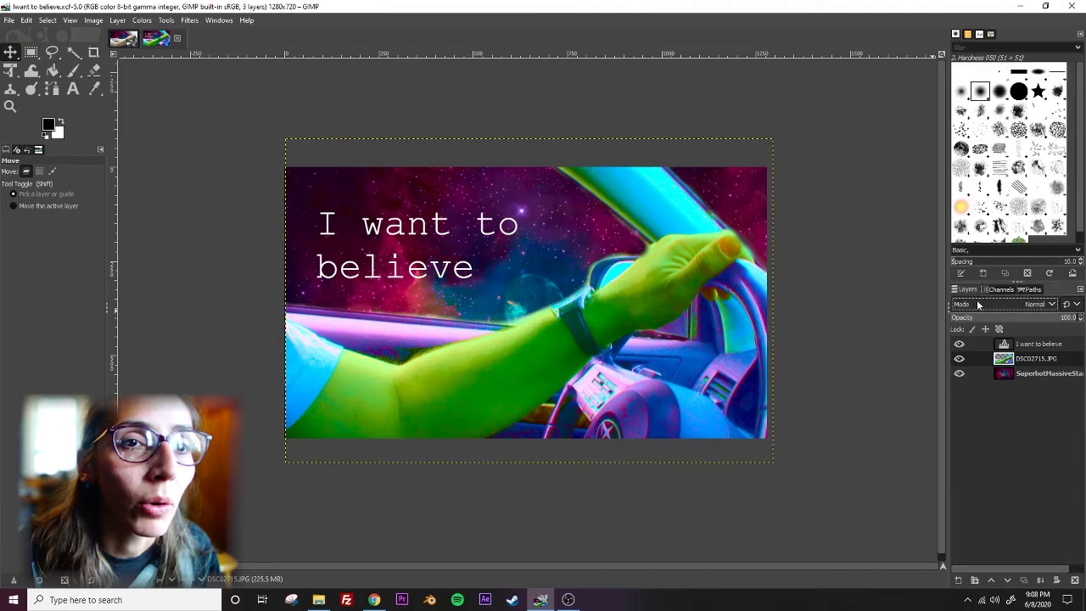
click(1034, 304)
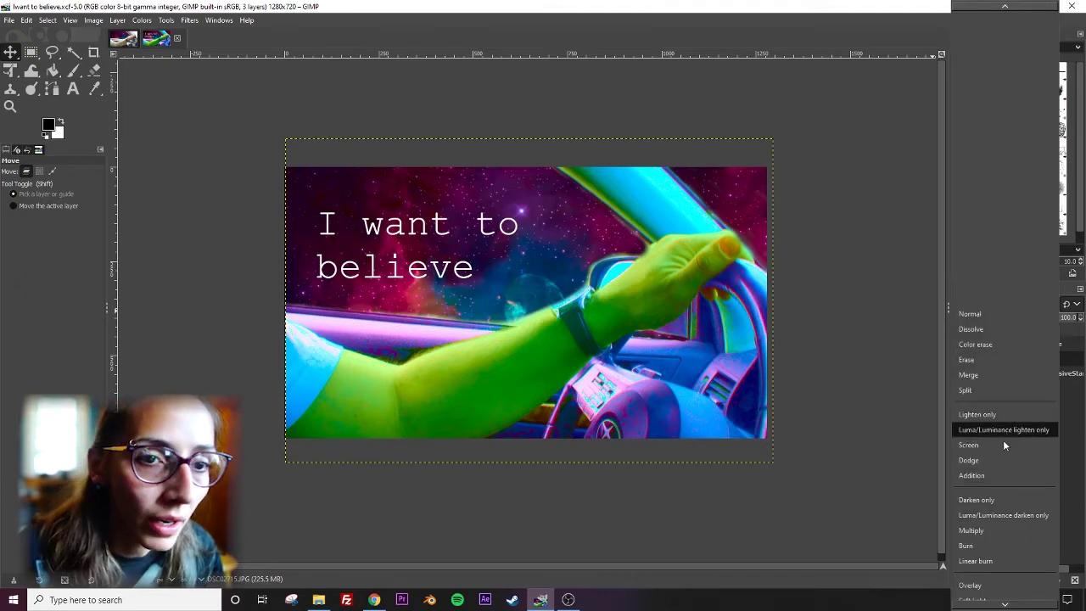
click(981, 531)
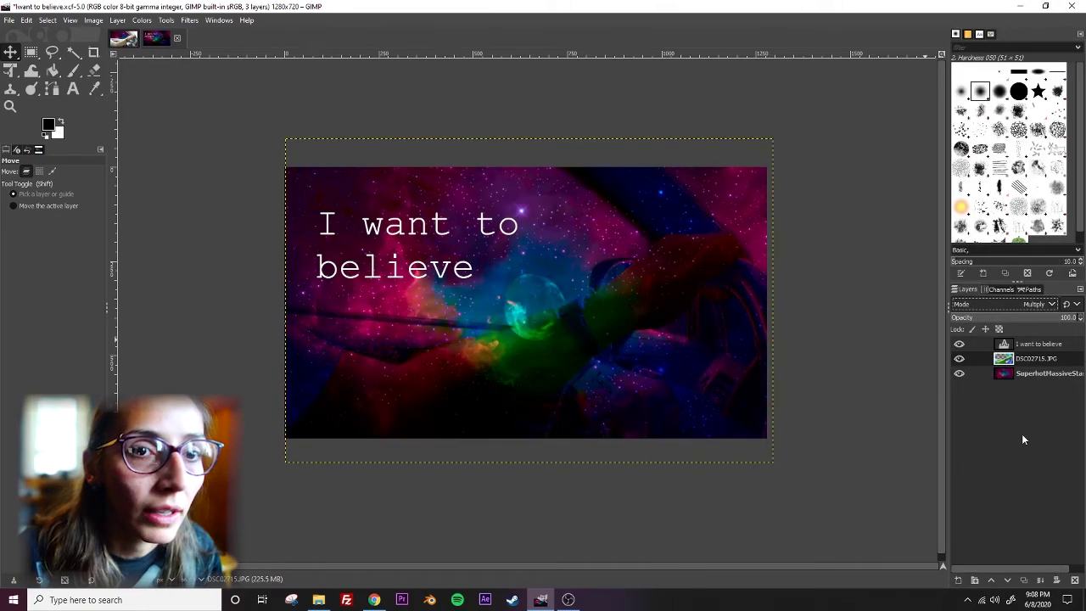
click(1050, 303)
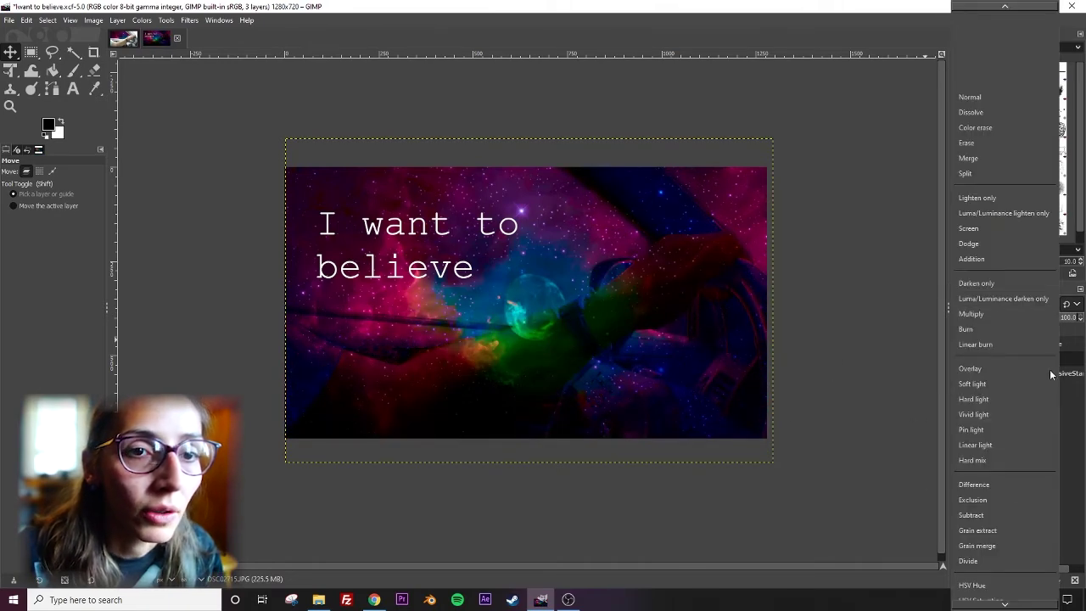
click(994, 515)
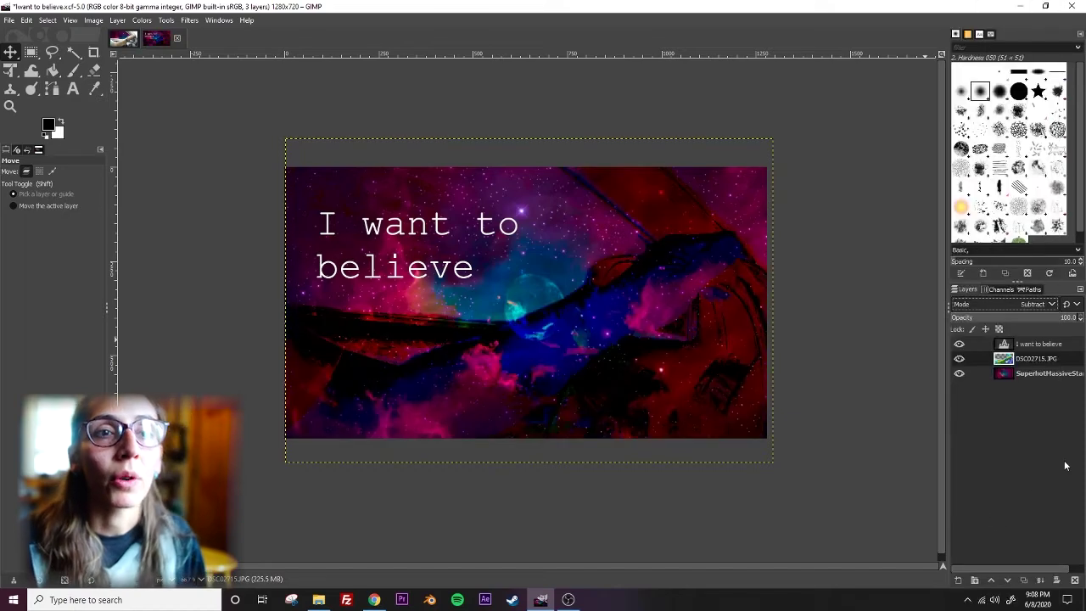
Try the LCh Color and Divide blend modes on the DSC02715 layer, and set its mode to Exclusion.
click(1049, 303)
click(992, 483)
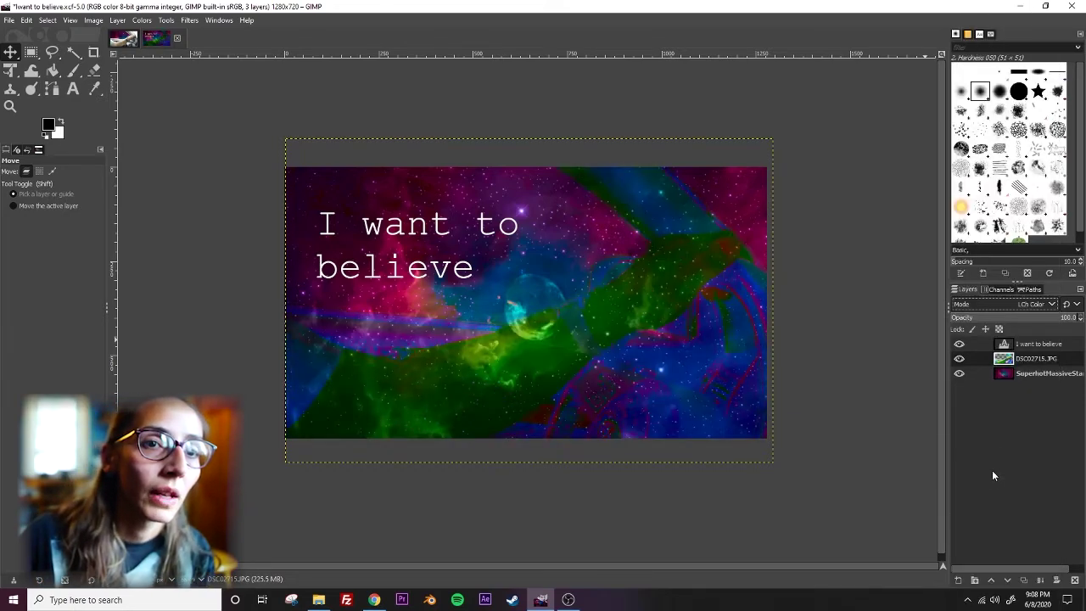
click(1050, 304)
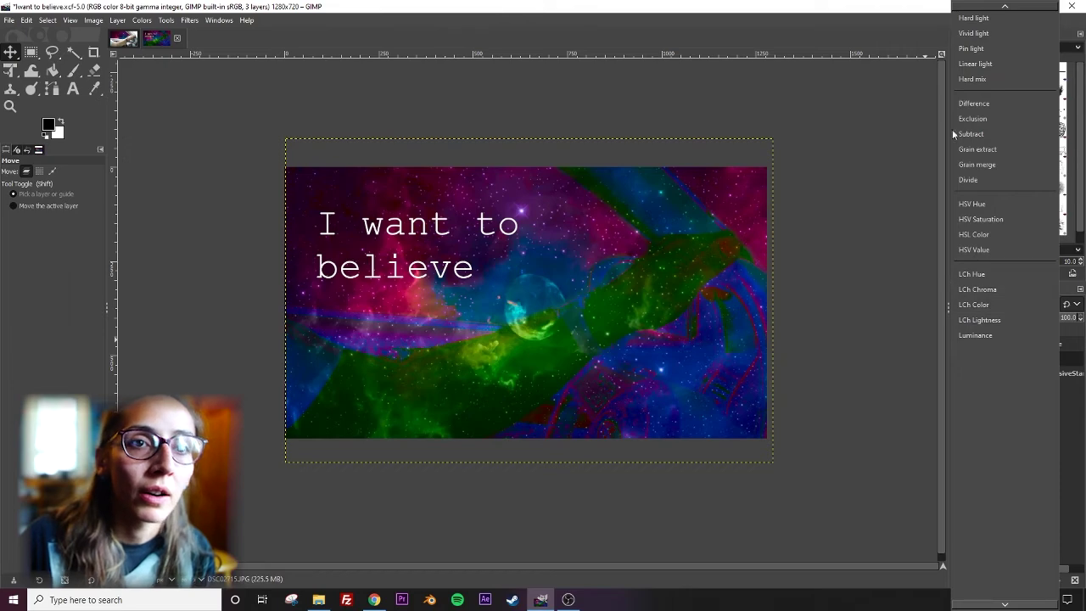
click(976, 179)
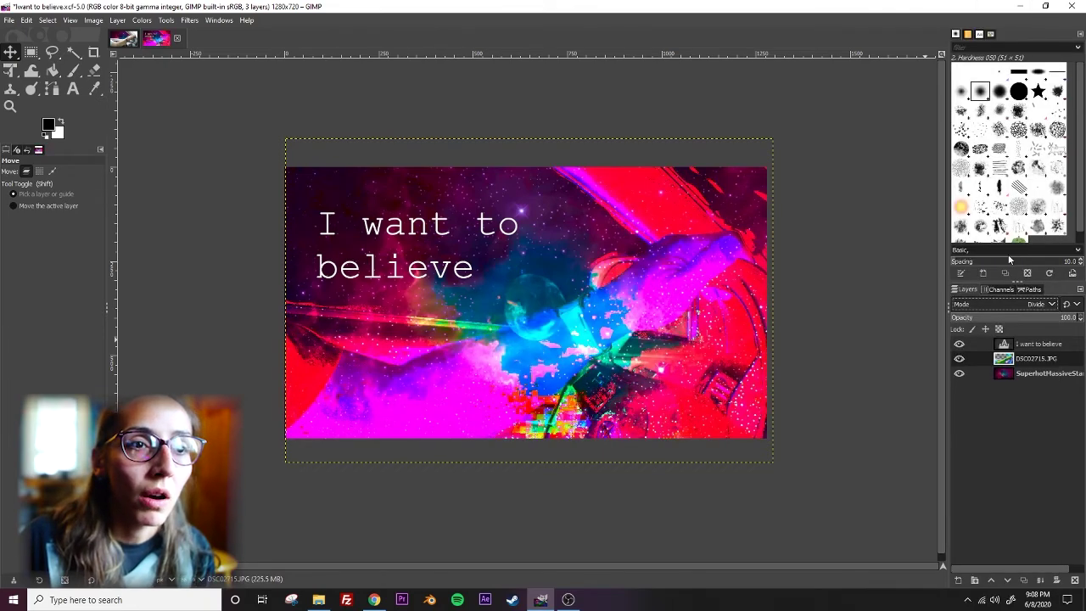
click(1050, 306)
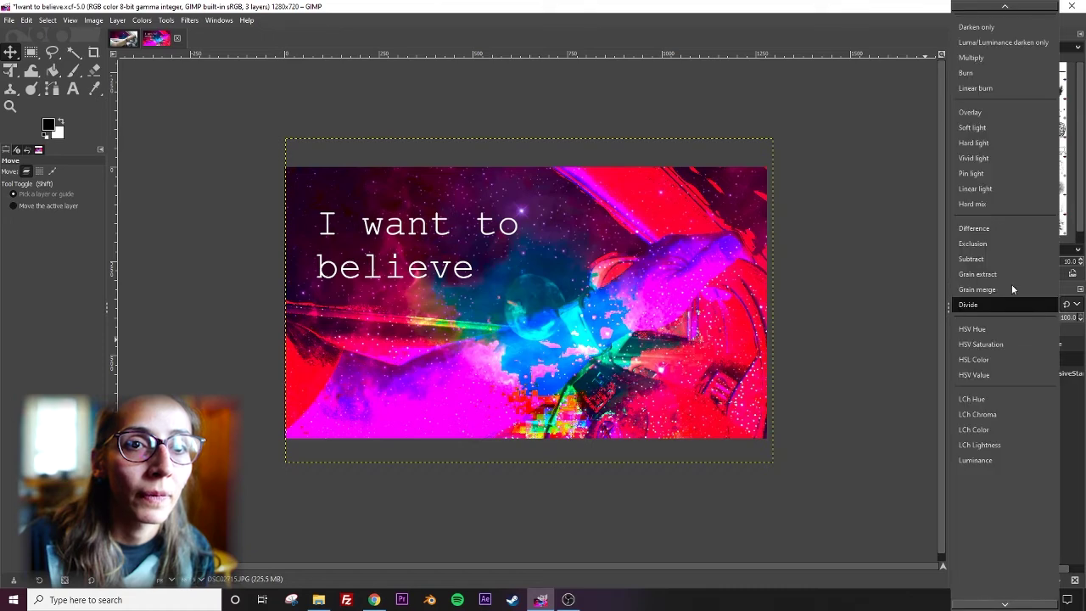
click(992, 246)
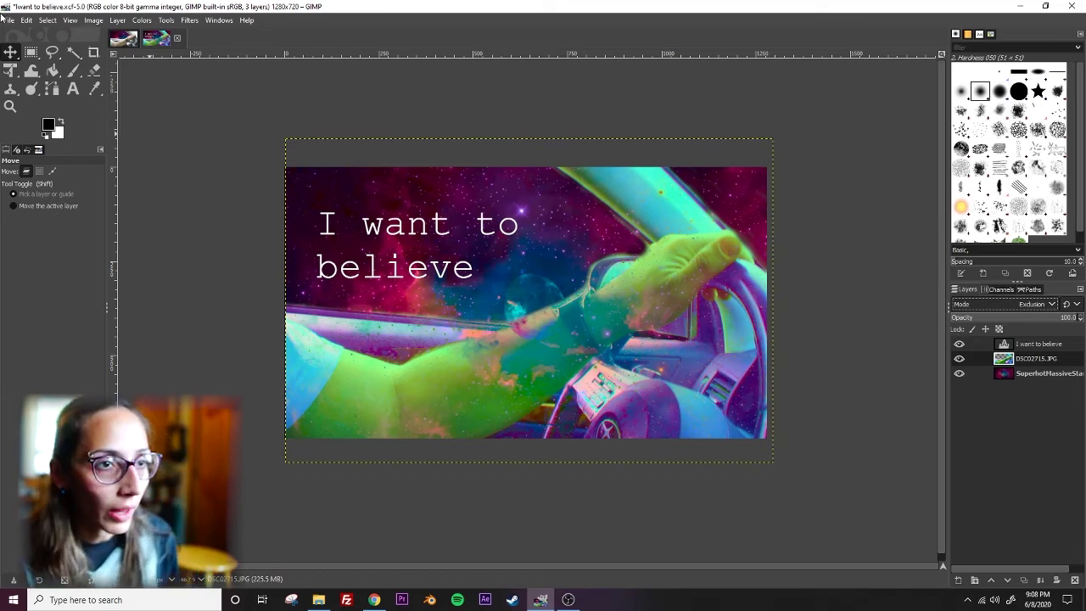
Save the project and export the image to the Desktop as the PNG file "Iwant to believe.png".
key(ctrl+s)
click(6, 20)
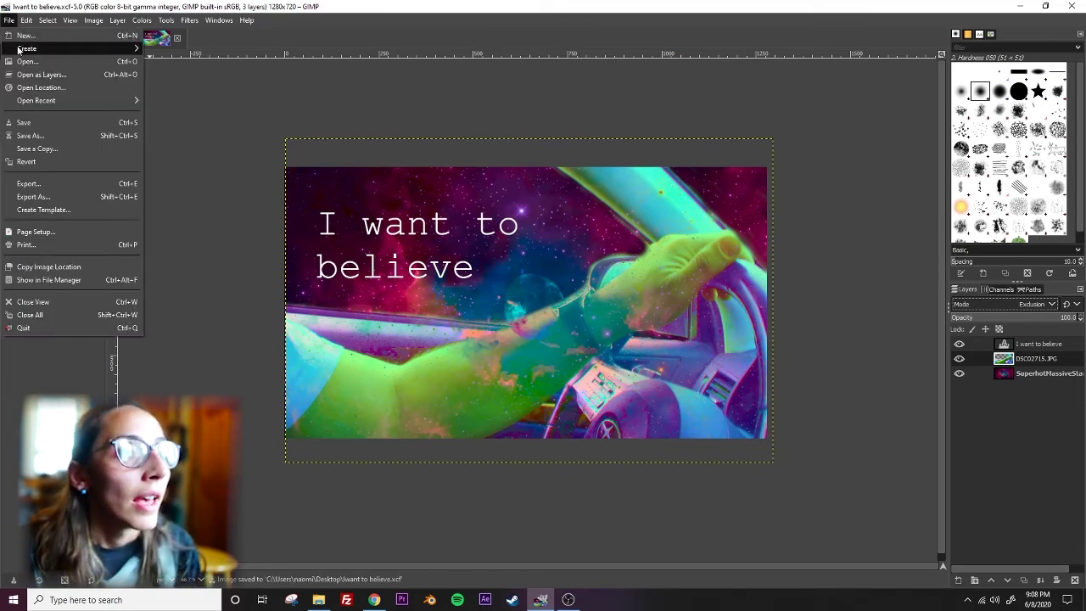
click(29, 183)
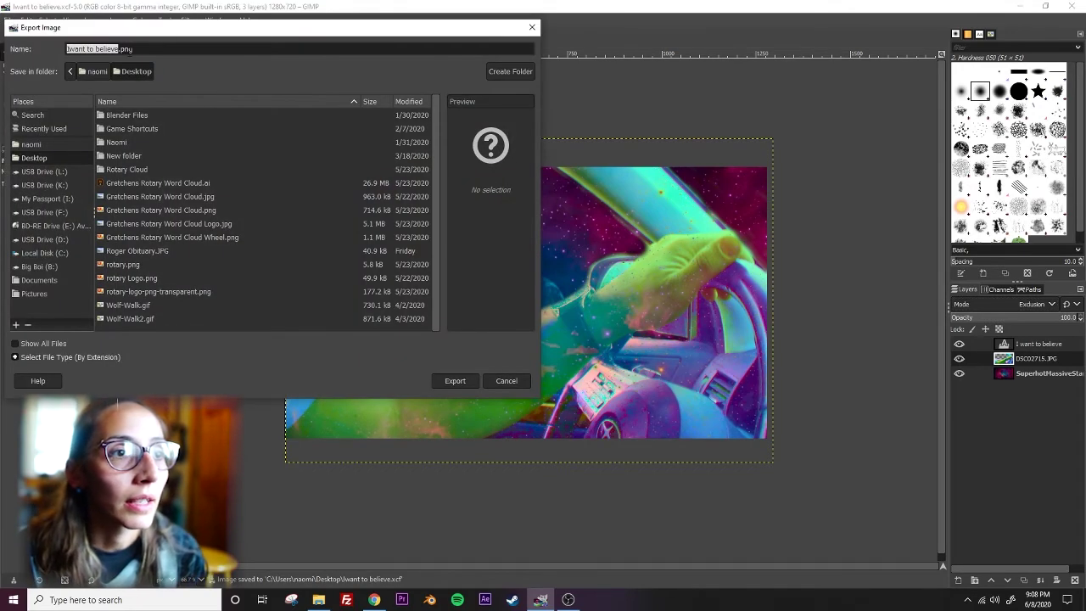
click(128, 49)
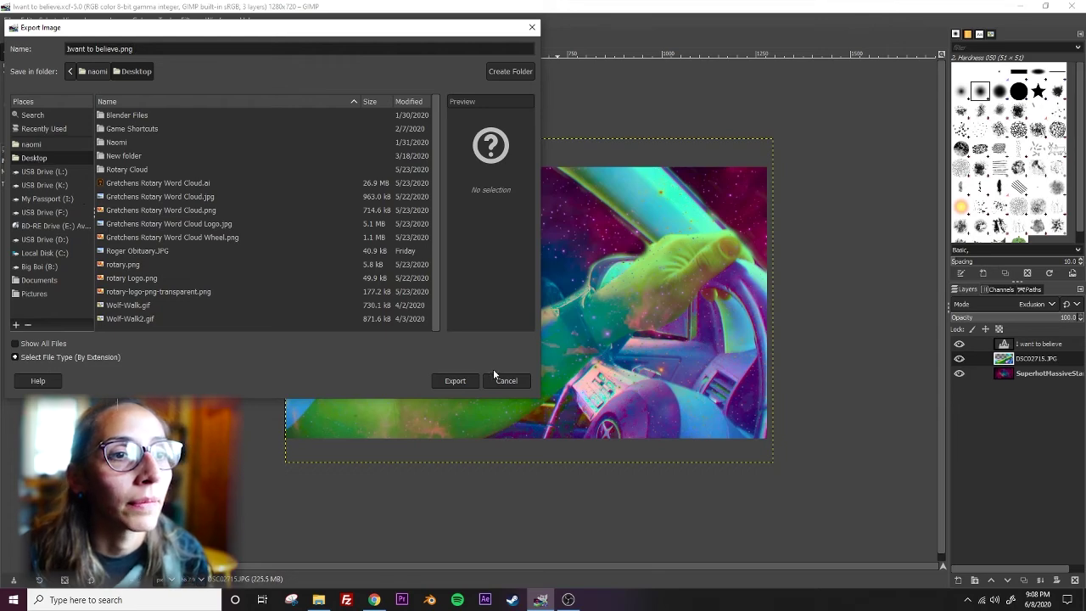
click(455, 381)
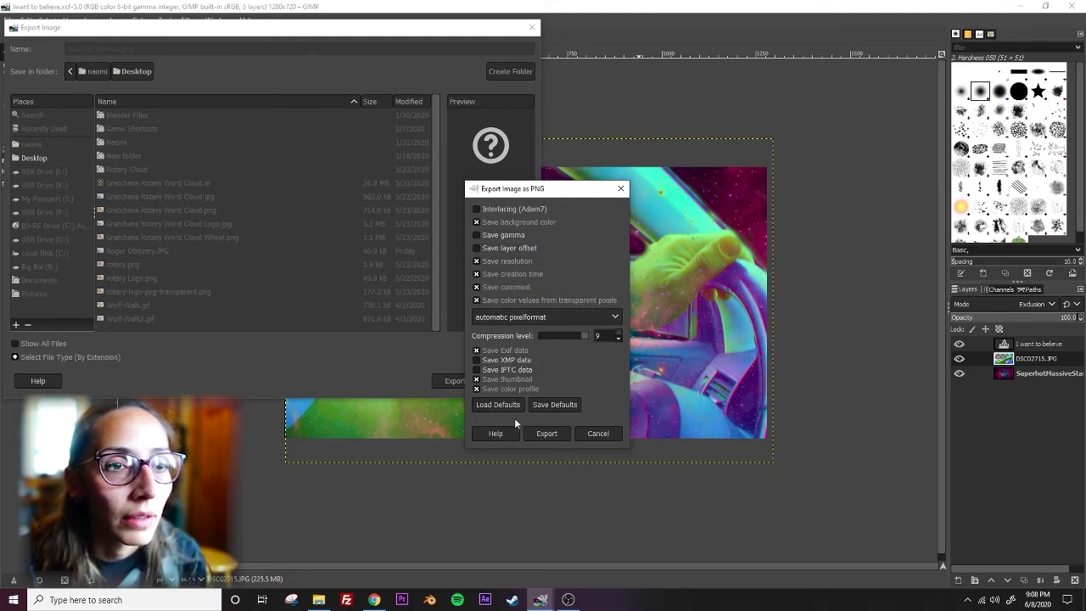
click(543, 436)
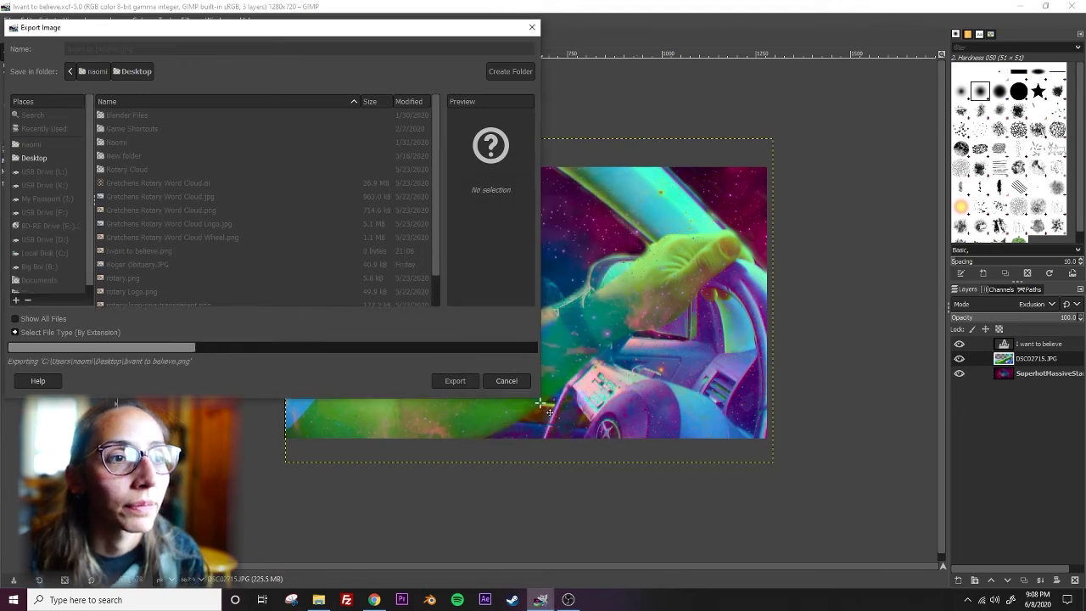
Switch to the desktop and open the exported "Iwant to believe" image in Photos to examine the finished montage.
click(1018, 6)
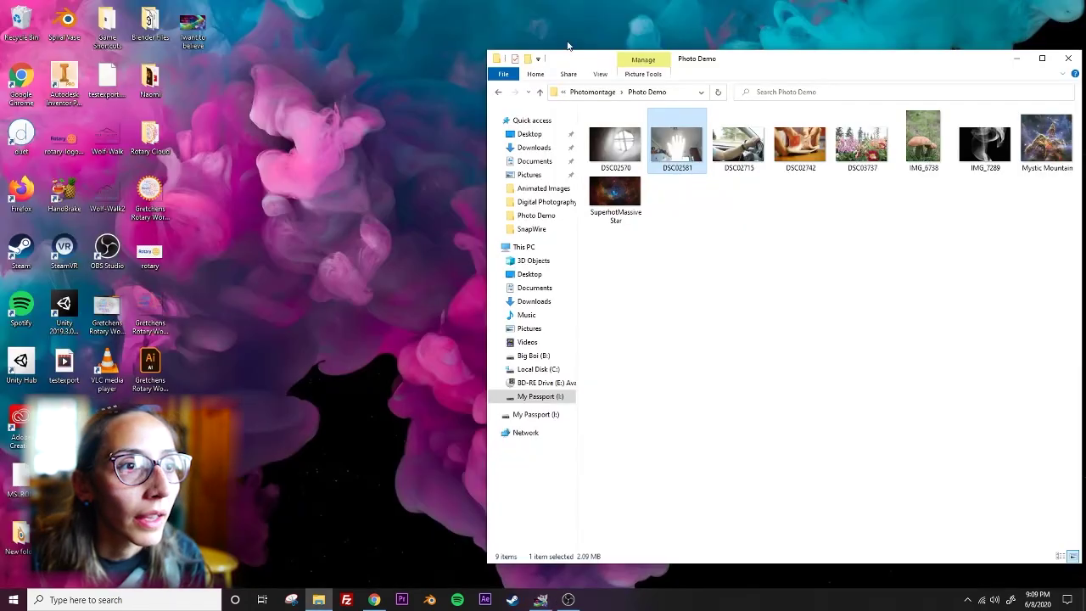
double_click(209, 34)
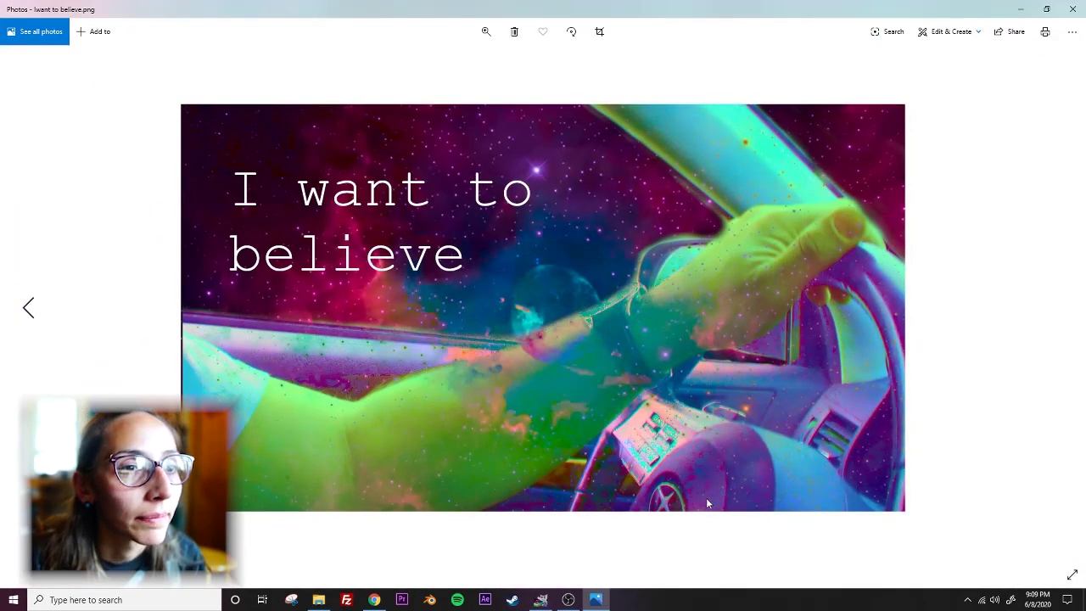